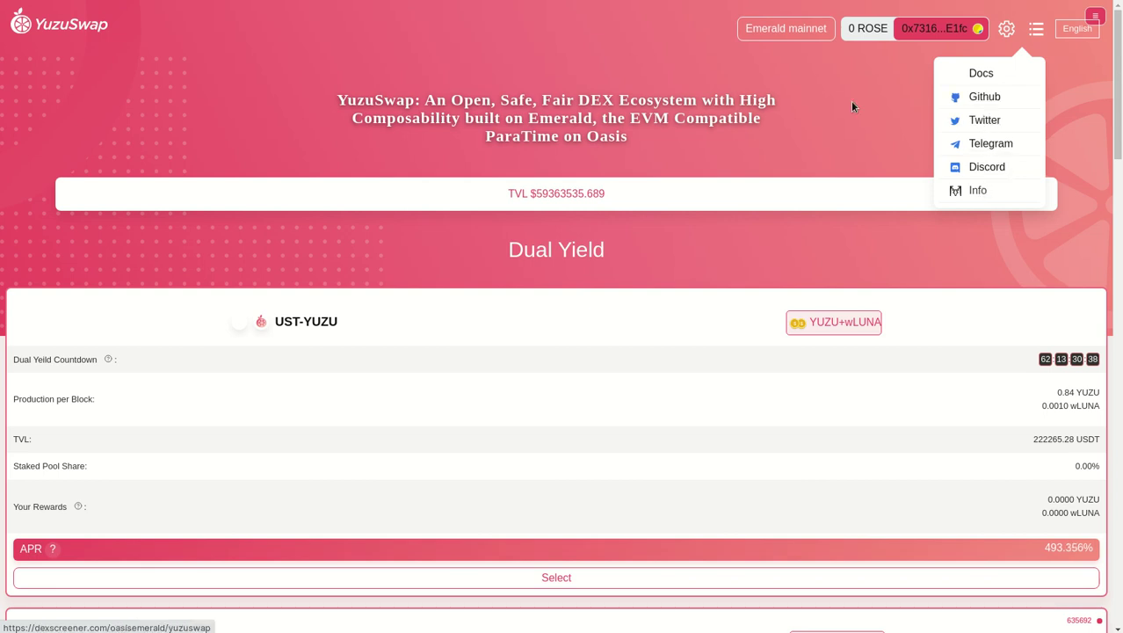
pyautogui.click(982, 97)
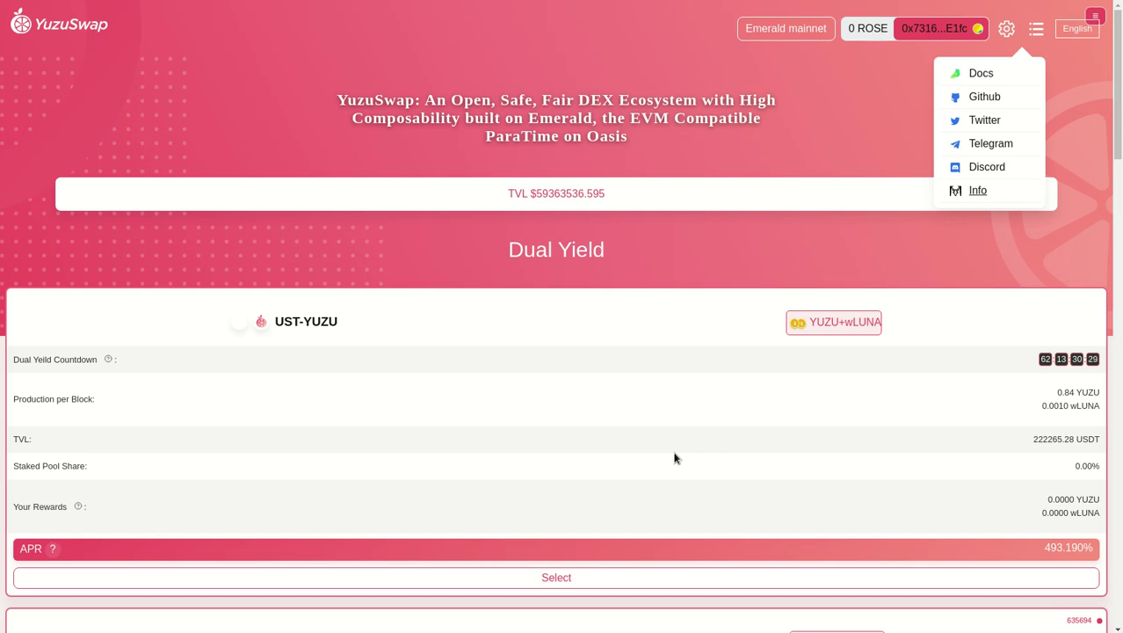
pyautogui.scroll(-1, 755, 274)
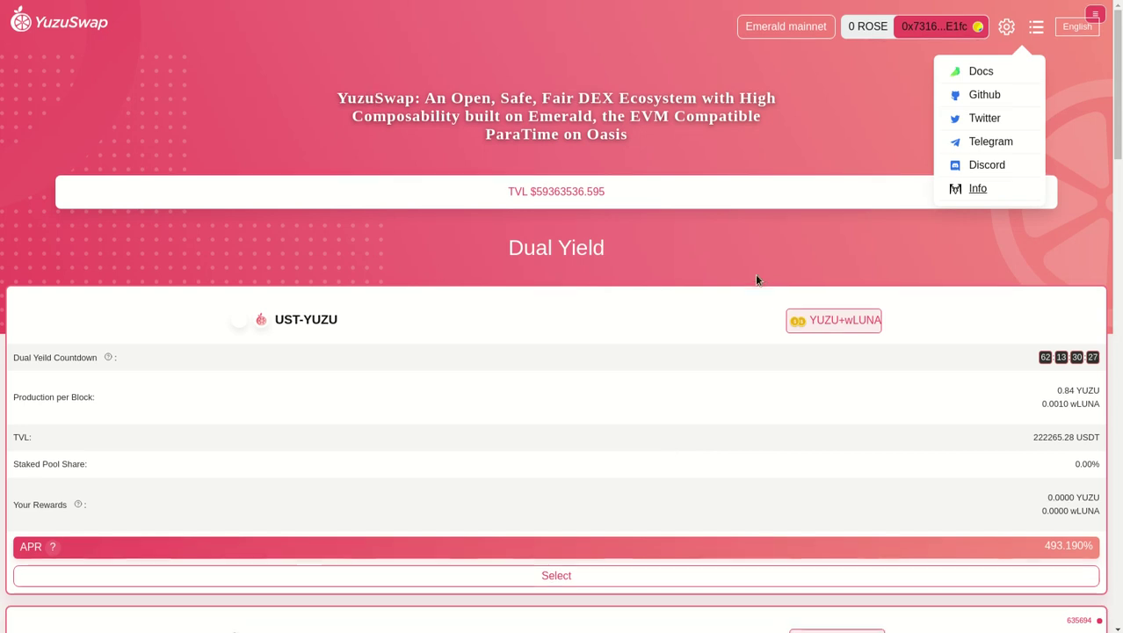
pyautogui.scroll(-3, 757, 279)
pyautogui.scroll(1, 757, 280)
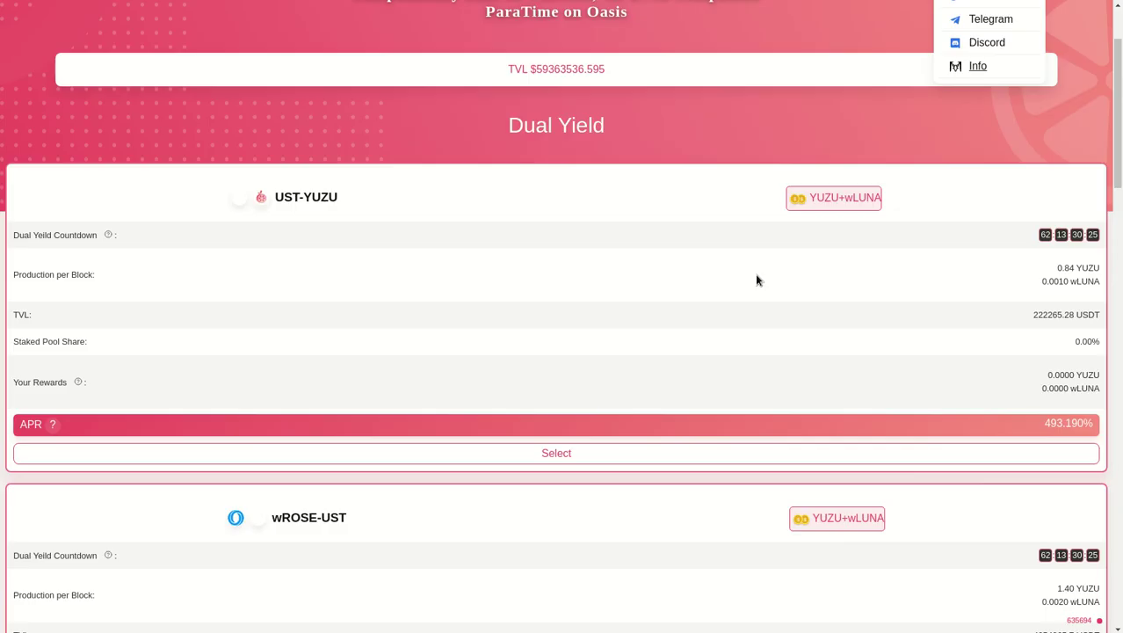
pyautogui.scroll(2, 757, 280)
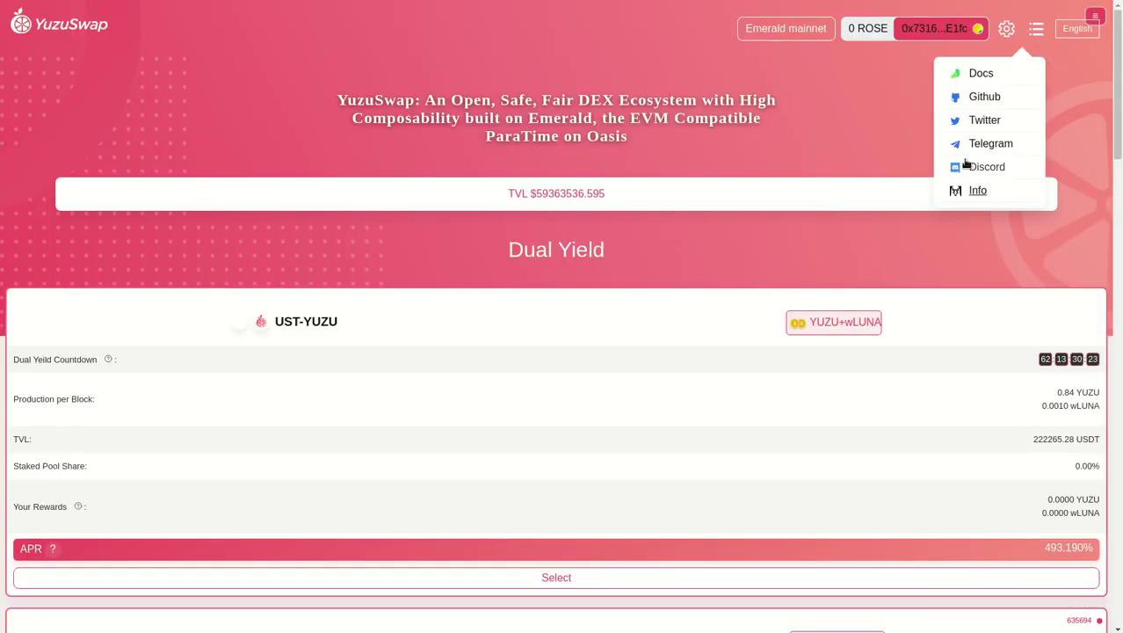
# Open the Wormhole bridge from YuzuSwap's Bridge options.
pyautogui.click(1097, 14)
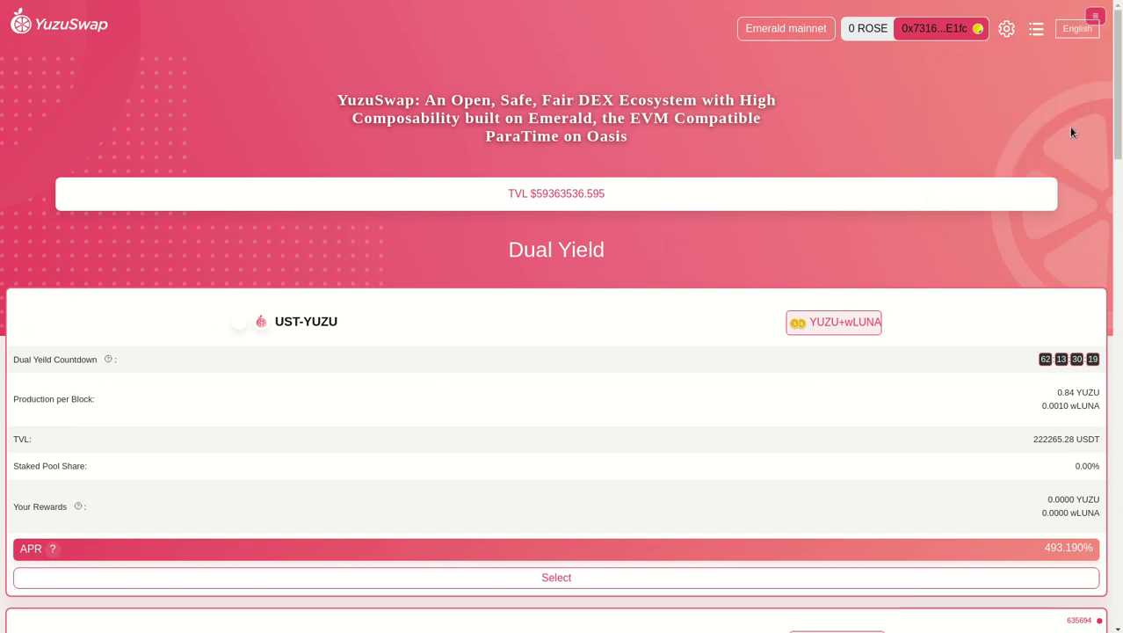
pyautogui.moveTo(1098, 20)
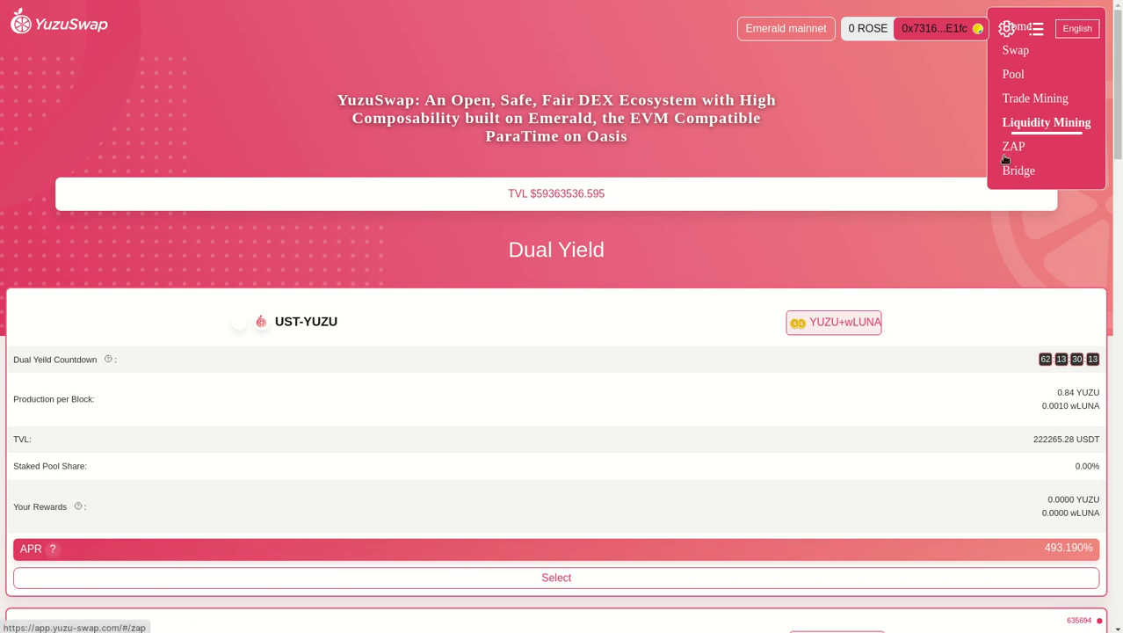
pyautogui.moveTo(1019, 175)
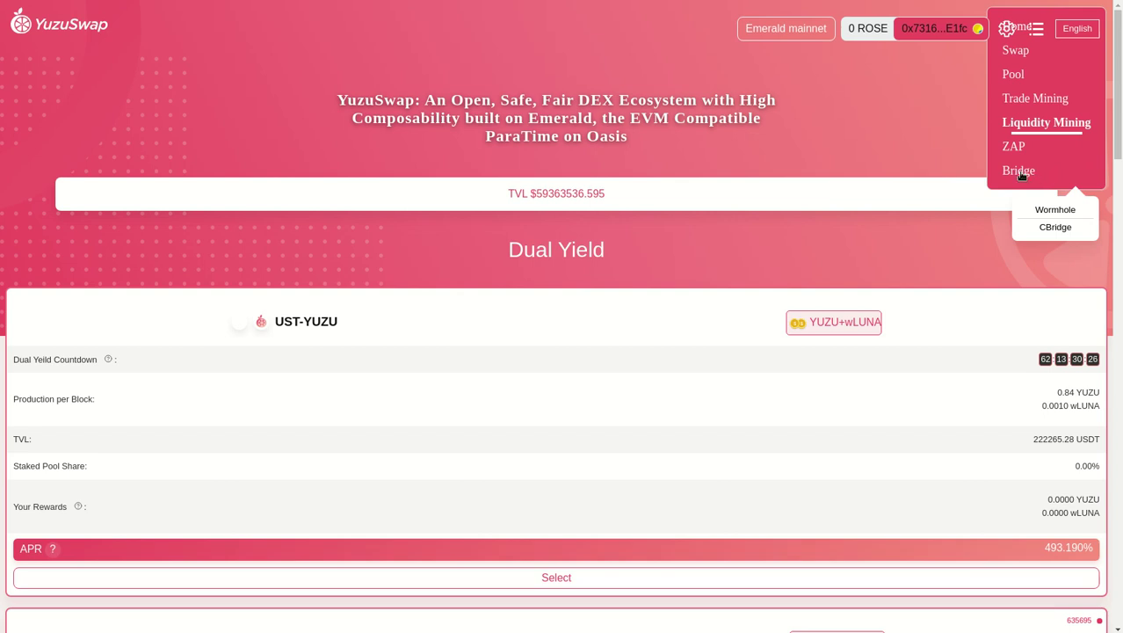
pyautogui.click(1056, 209)
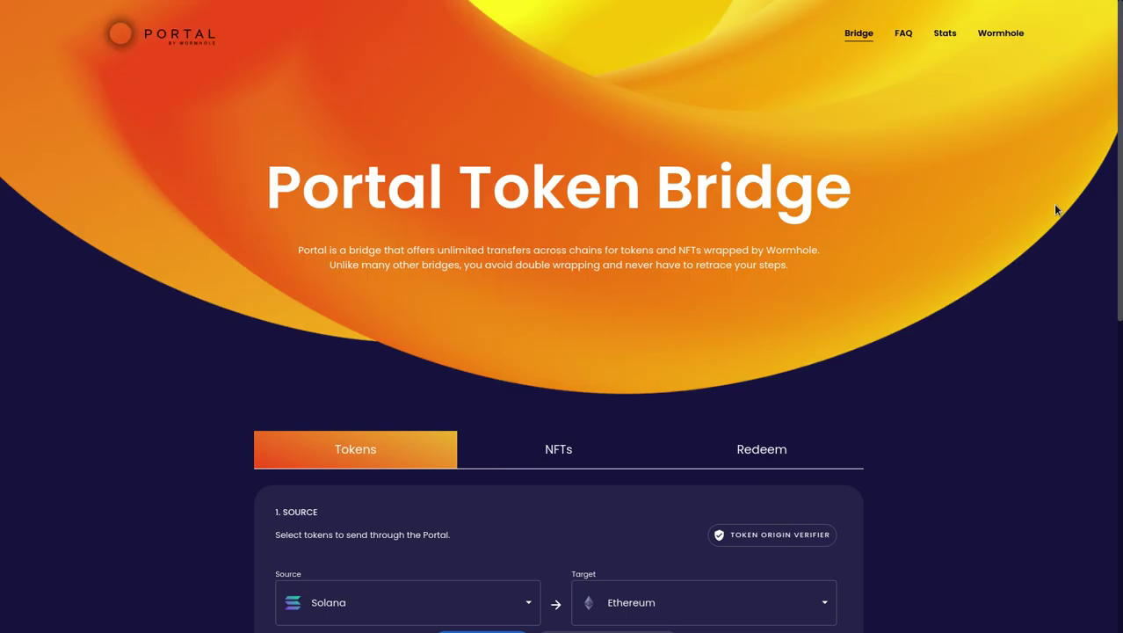
# Set the token transfer's source chain to Terra and its target chain to Oasis.
pyautogui.scroll(-3, 527, 331)
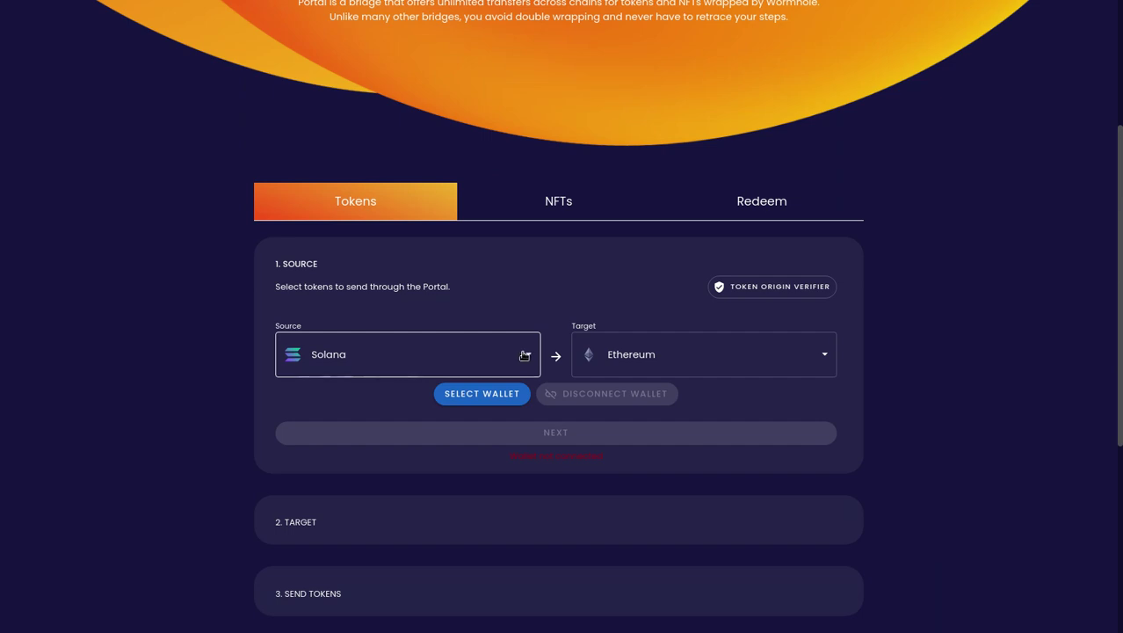
pyautogui.click(523, 355)
pyautogui.click(387, 384)
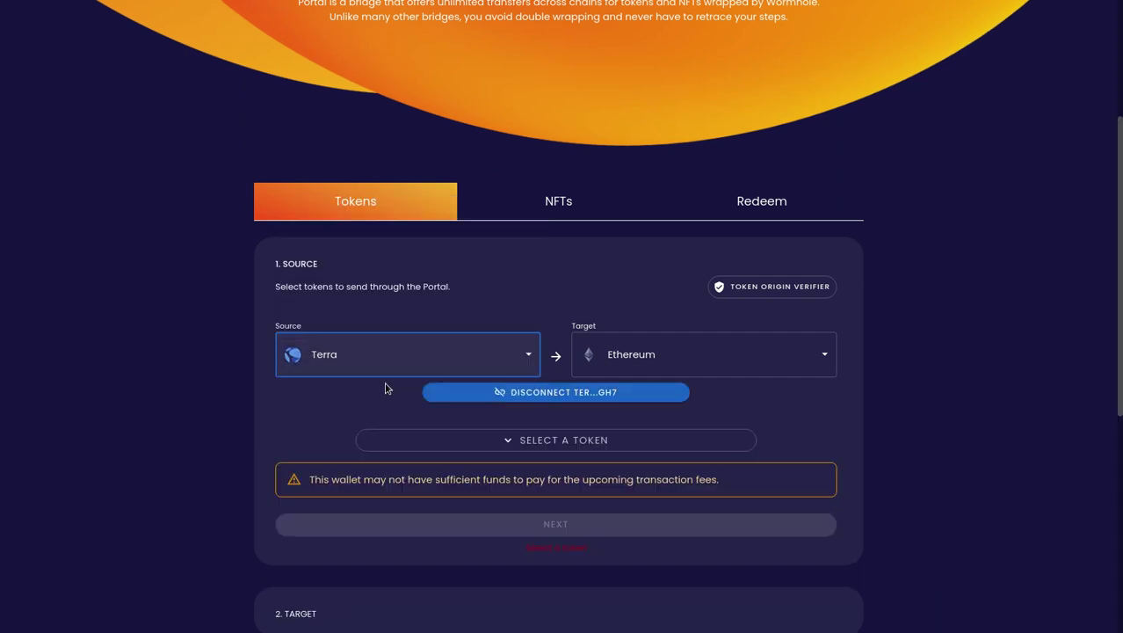
pyautogui.click(697, 364)
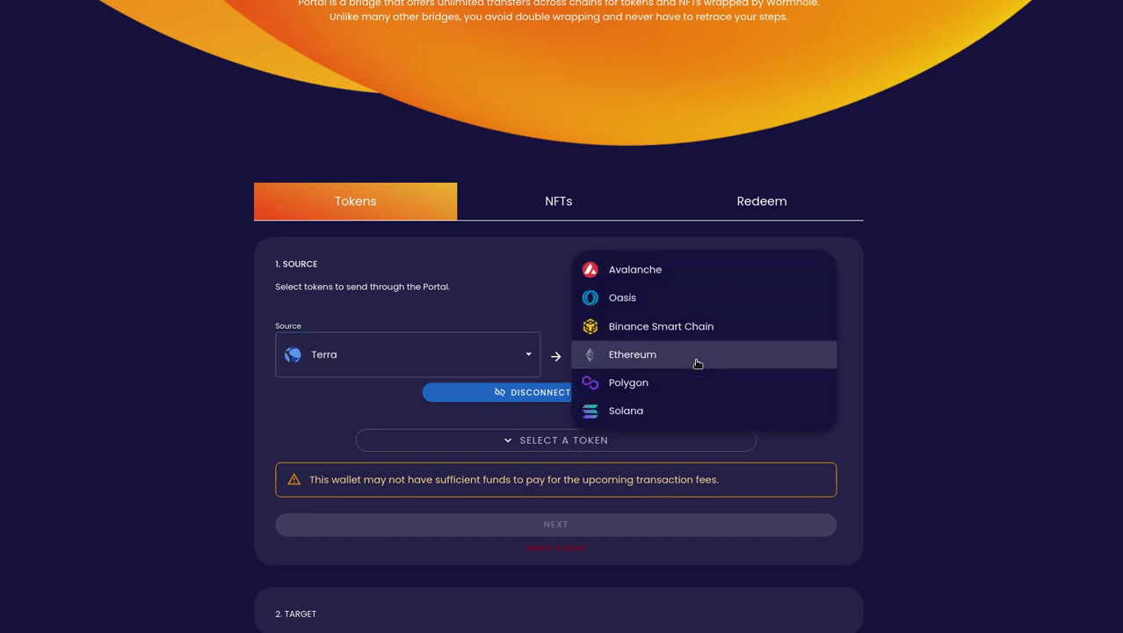
pyautogui.click(654, 297)
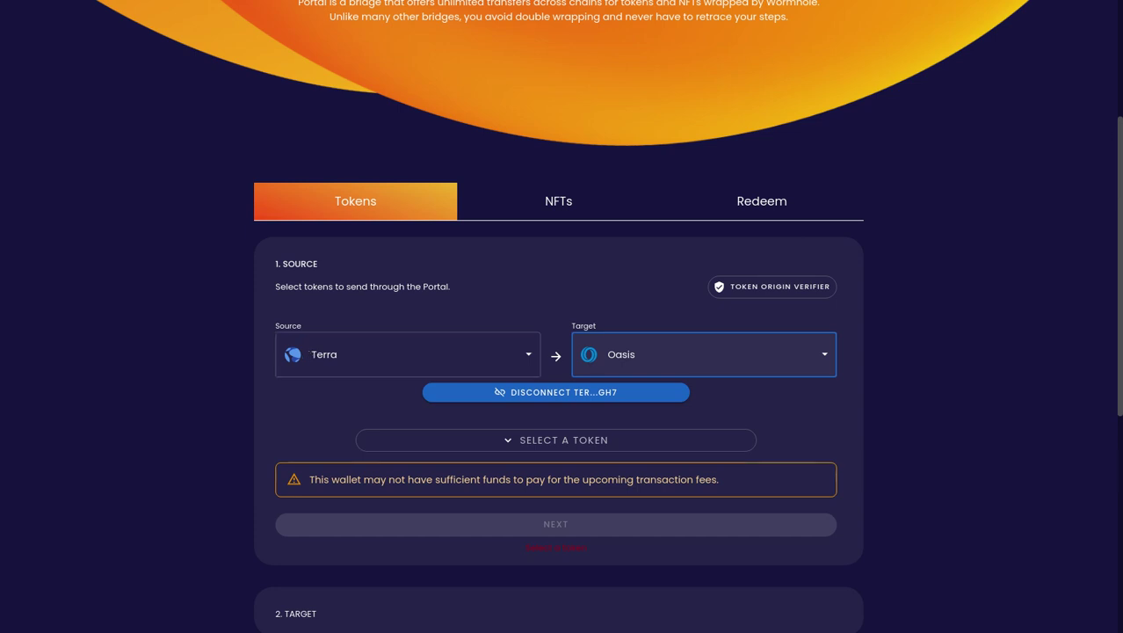
# Switch to the Math Wallet web wallet and log in via the Math Wallet browser extension.
pyautogui.click(1011, 0)
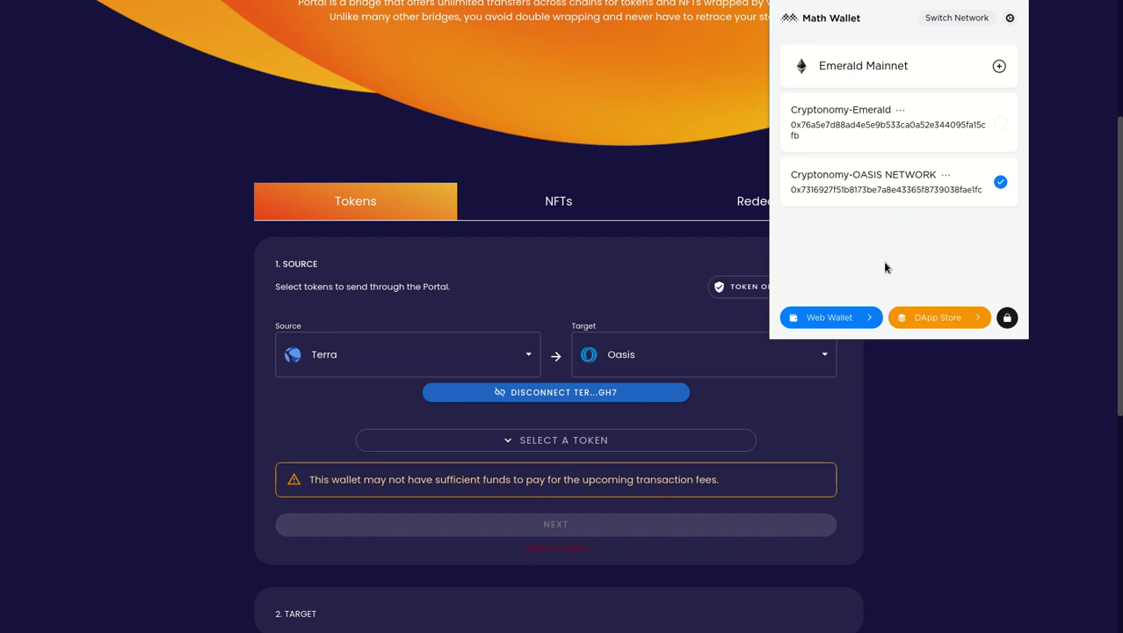
pyautogui.click(848, 319)
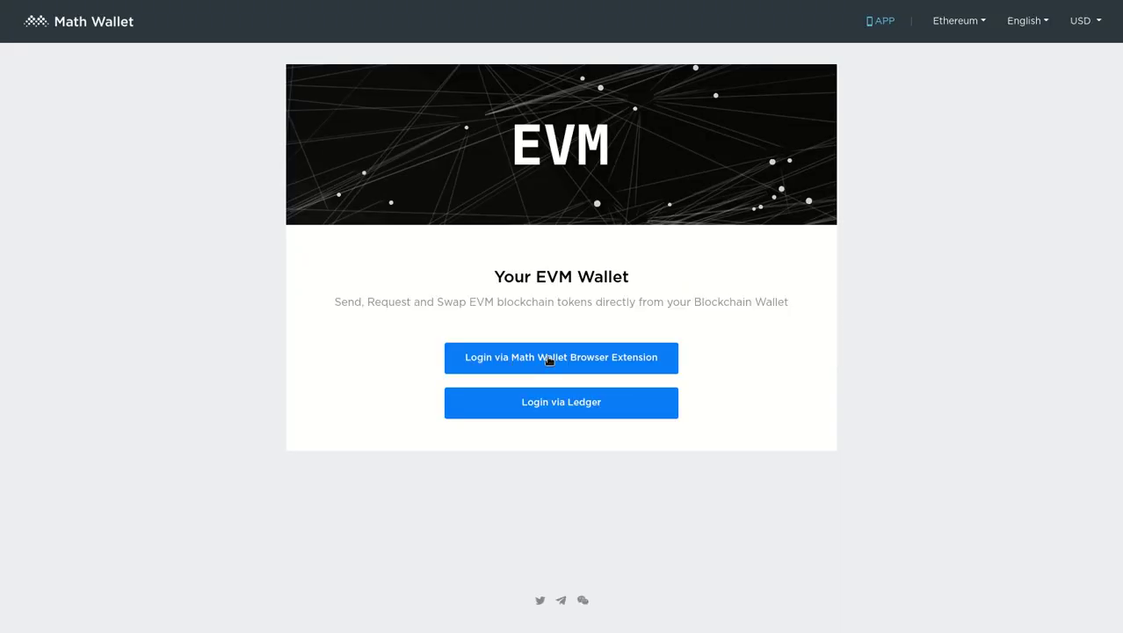
pyautogui.click(550, 360)
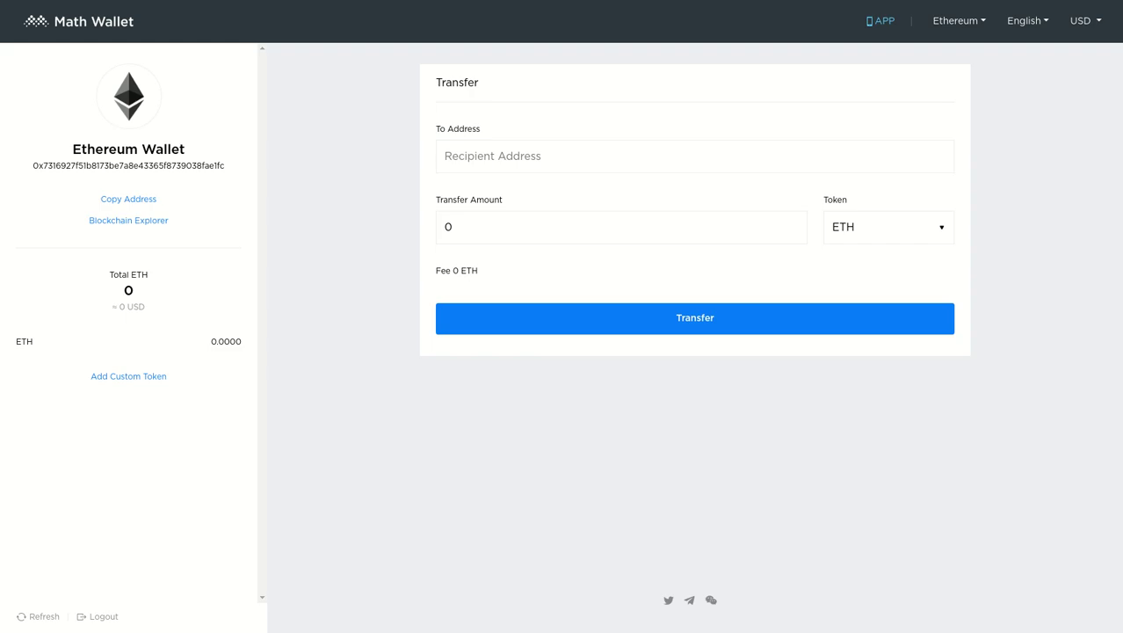
# Open coinmarketcap.com in a new browser tab, search for "ust", and copy TerraUSD's Terra contract address.
pyautogui.hotkey('ctrl', 't')
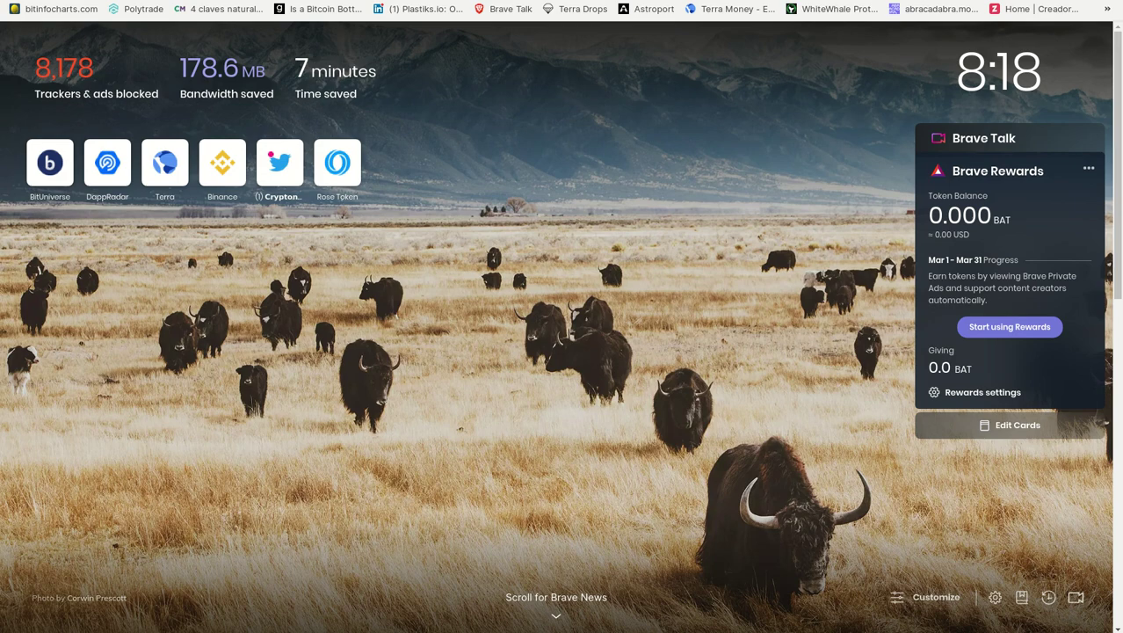
pyautogui.write('coinmarketcap.com')
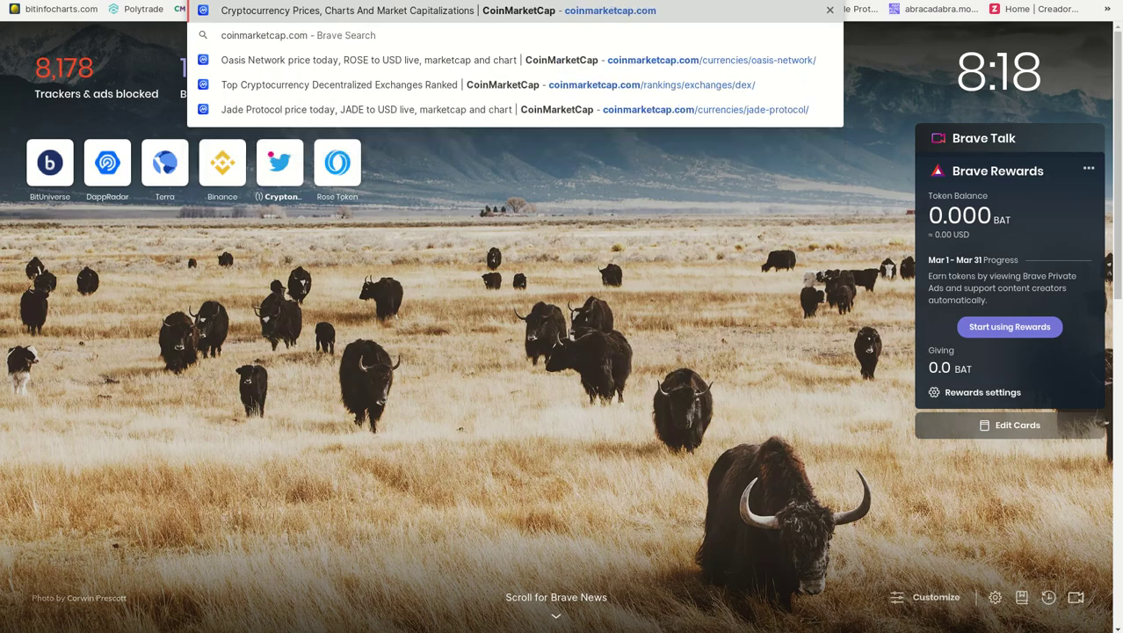
pyautogui.press('Return')
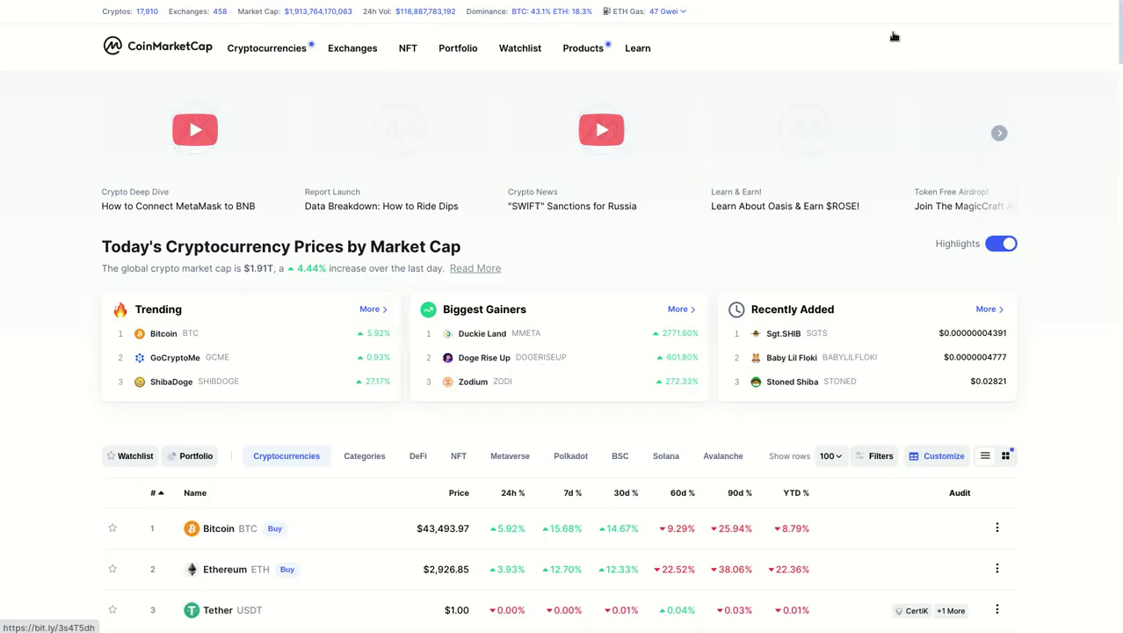
pyautogui.click(936, 46)
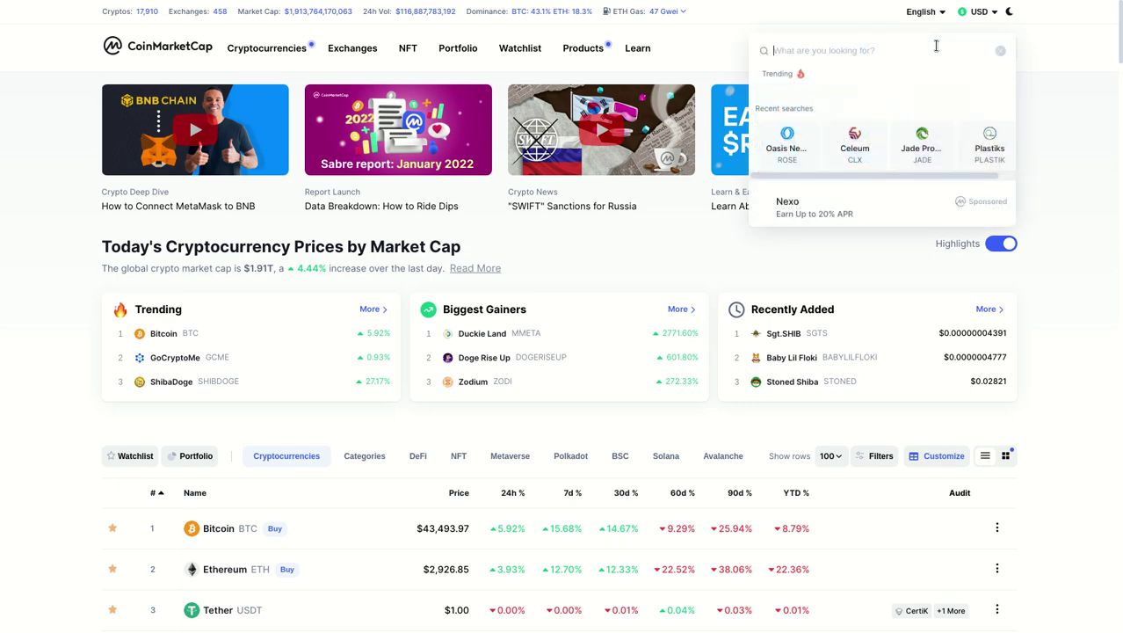
pyautogui.write('ust')
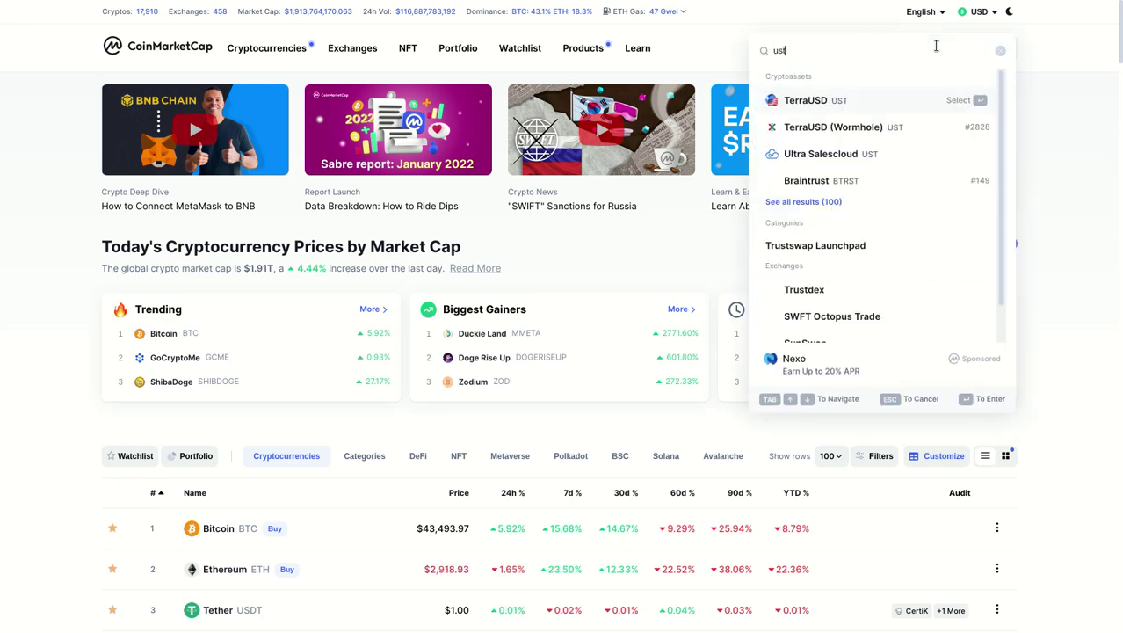
pyautogui.click(840, 100)
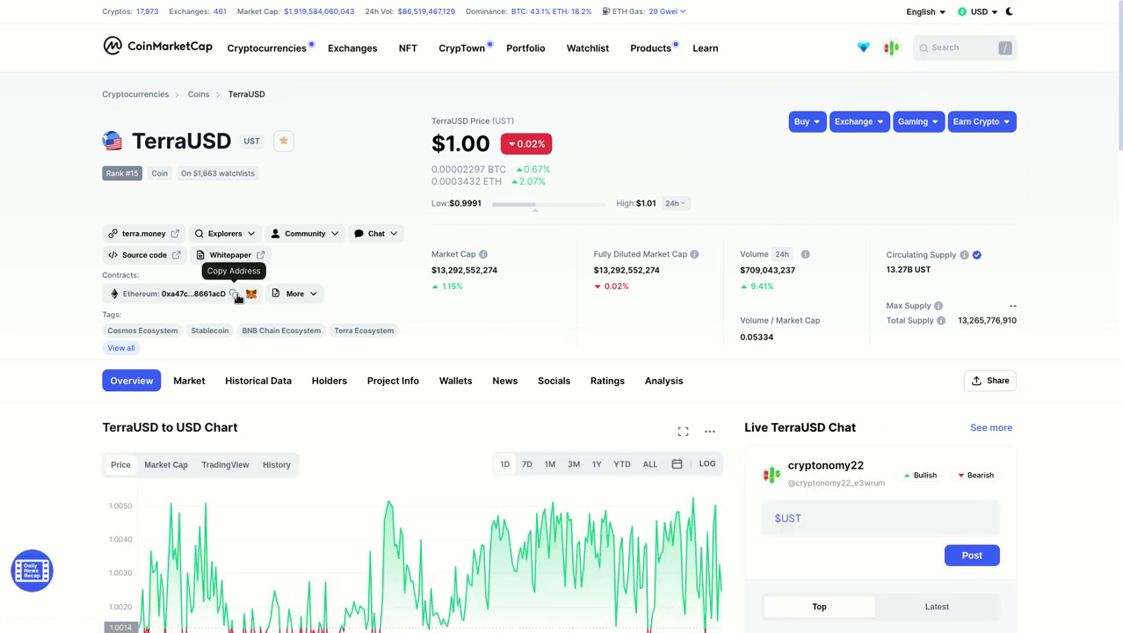
pyautogui.click(307, 297)
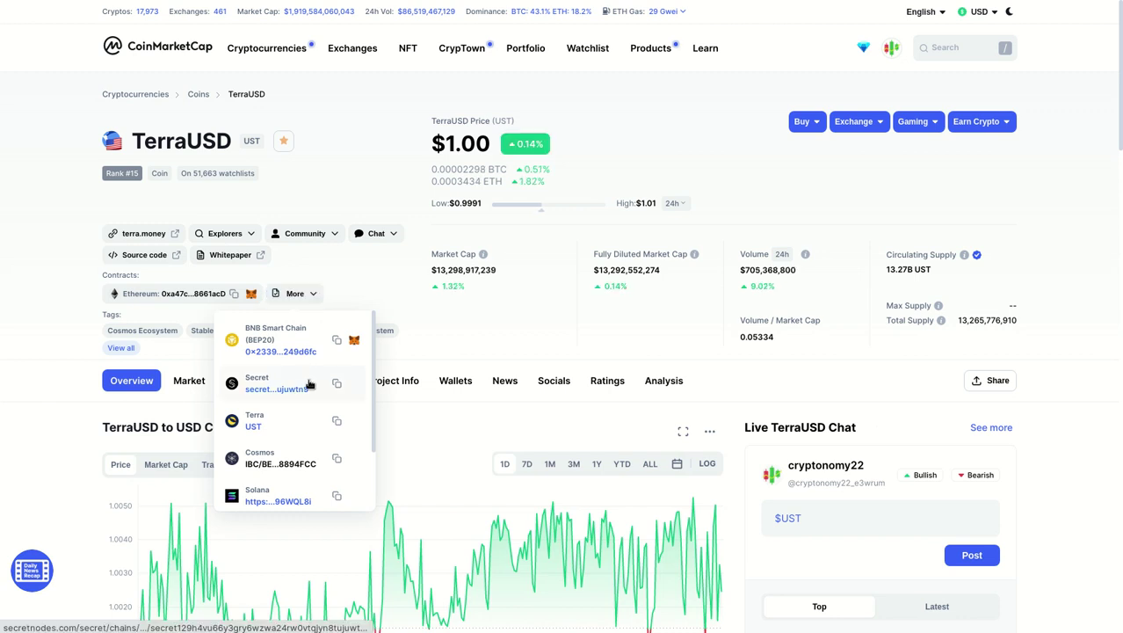
pyautogui.click(338, 425)
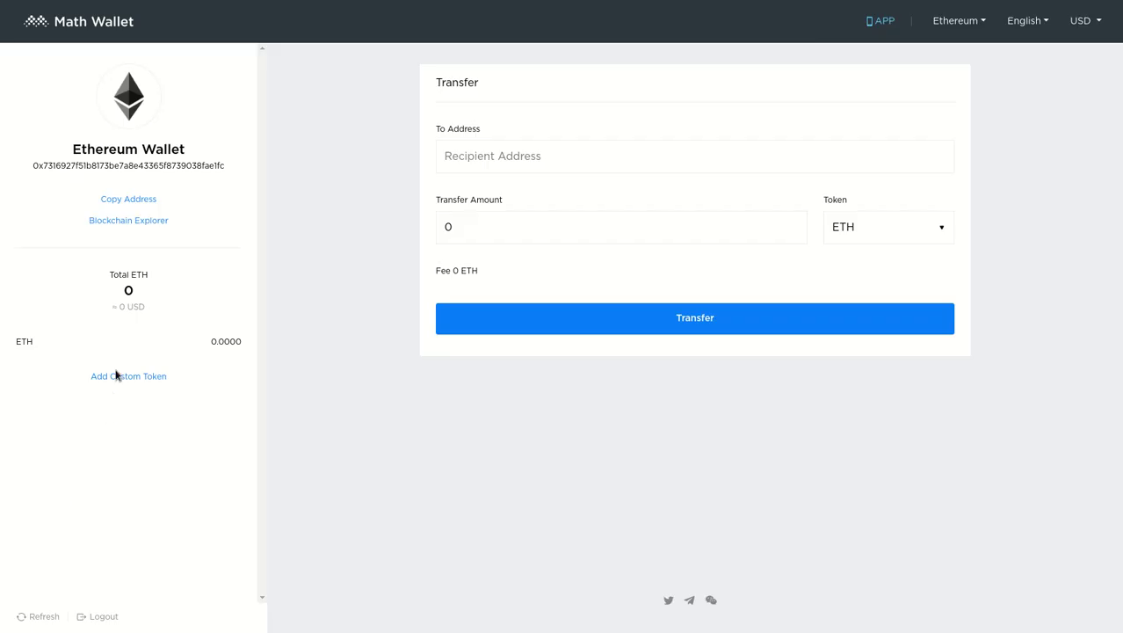
# Try to add a custom token in Math Wallet with UST as the address, then clear the entry.
pyautogui.click(124, 378)
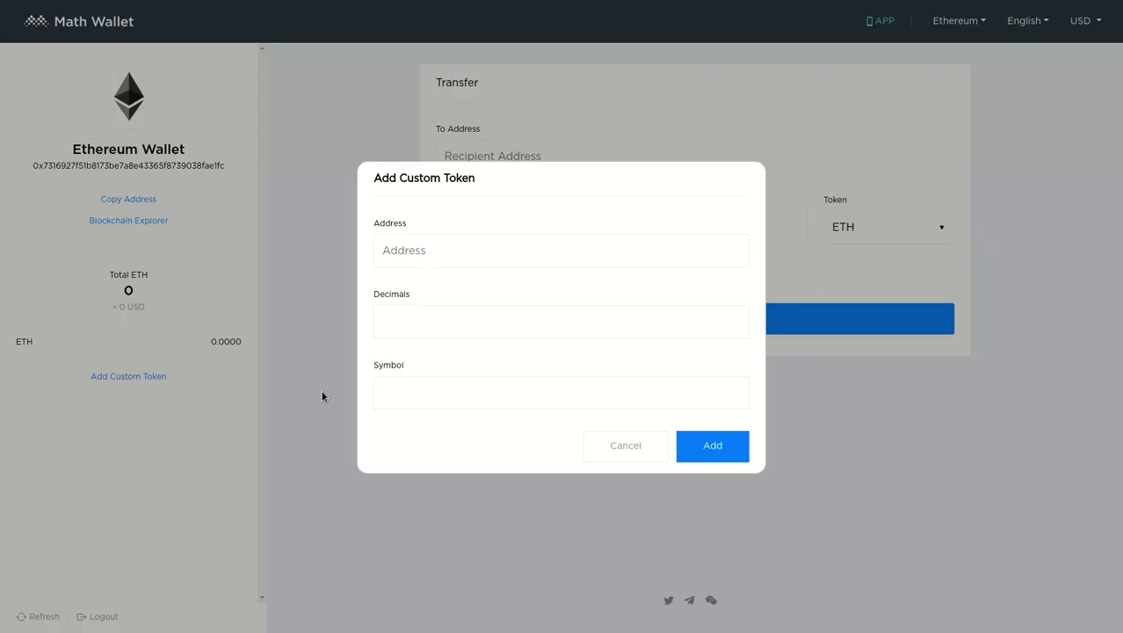
pyautogui.click(426, 255)
pyautogui.write('UST')
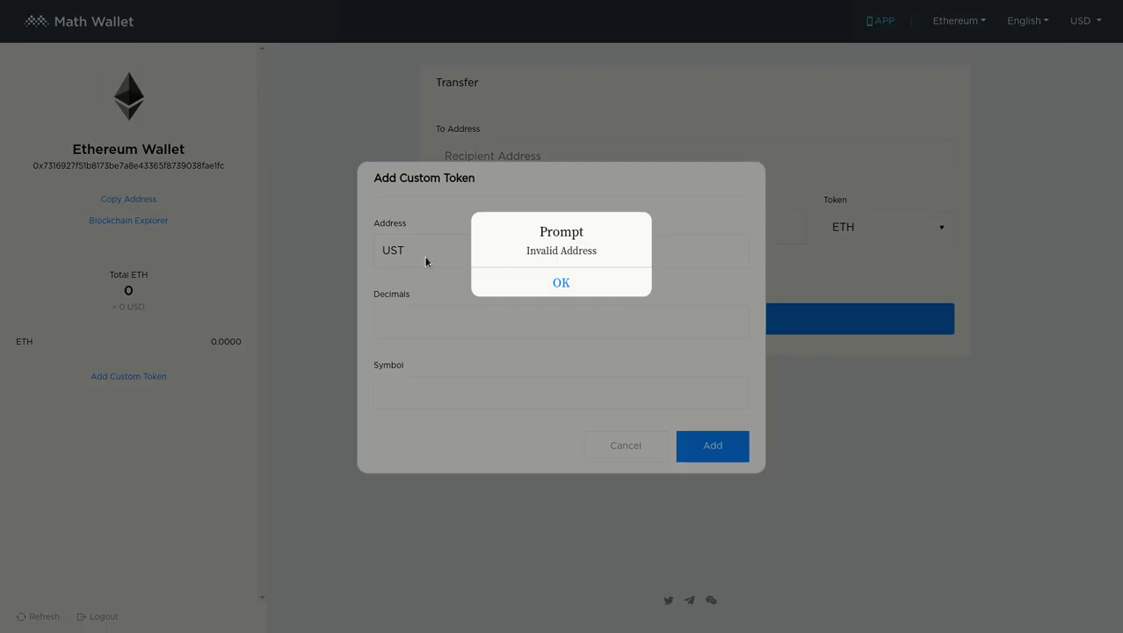
pyautogui.click(543, 283)
pyautogui.press('BackSpace')
pyautogui.press('BackSpace')
pyautogui.press('BackSpace')
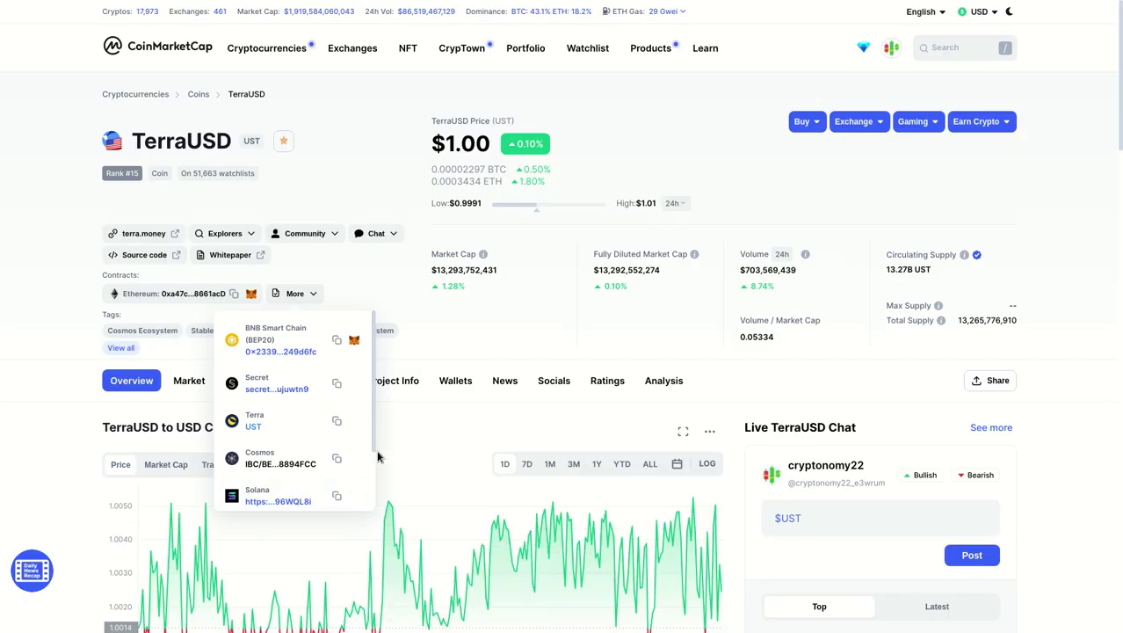
# Copy the Terra contract address again from CoinMarketCap and retry UST as the custom token's address.
pyautogui.click(338, 422)
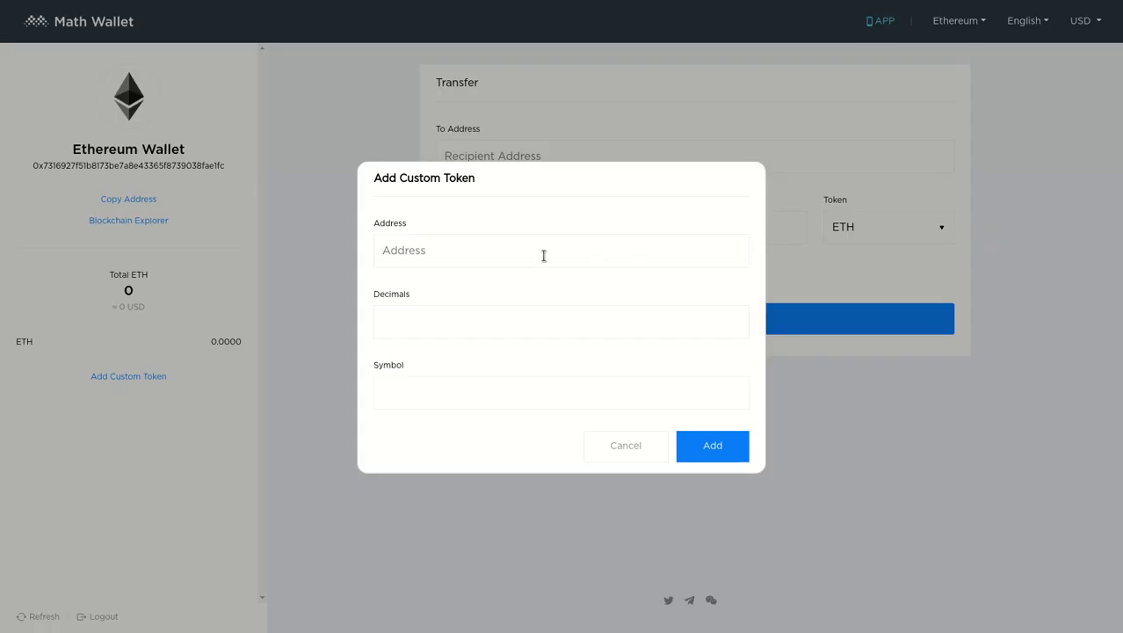
pyautogui.write('UST')
pyautogui.press('Return')
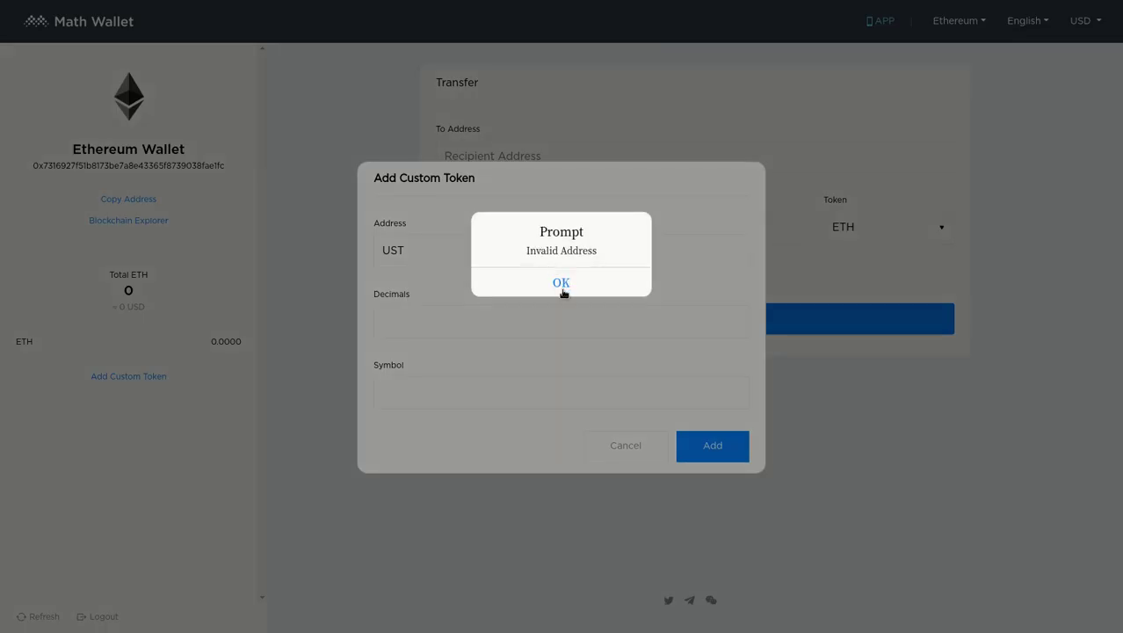
pyautogui.click(561, 282)
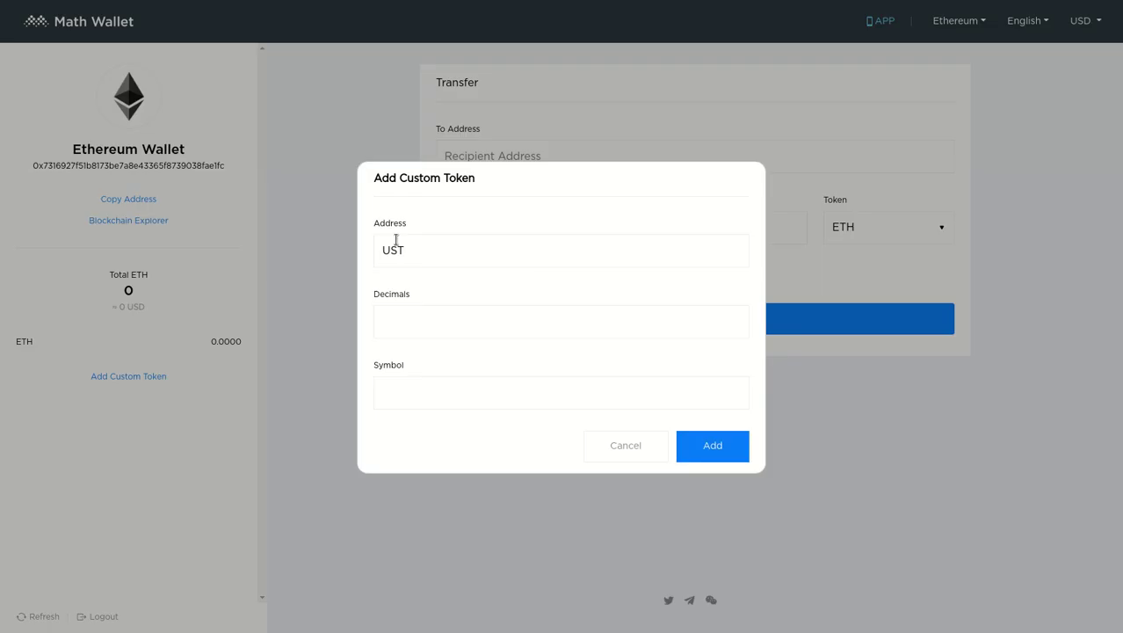
# Clear the custom token's address and try pasting the copied Terra contract address as plain text.
pyautogui.press('BackSpace')
pyautogui.press('BackSpace')
pyautogui.press('BackSpace')
pyautogui.rightClick(415, 254)
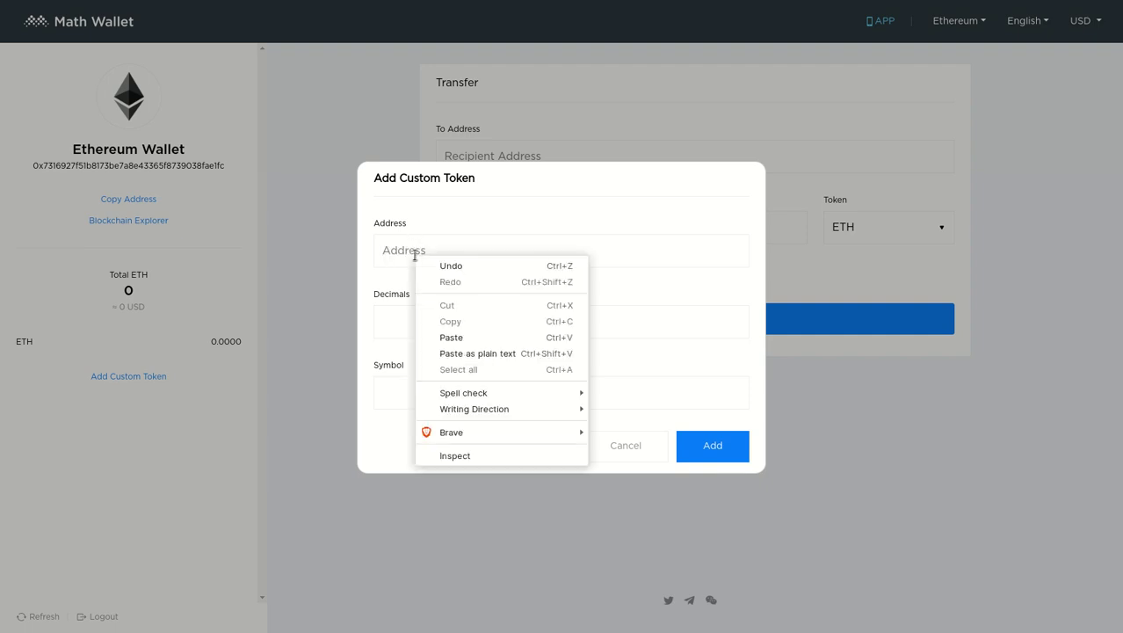
pyautogui.click(488, 354)
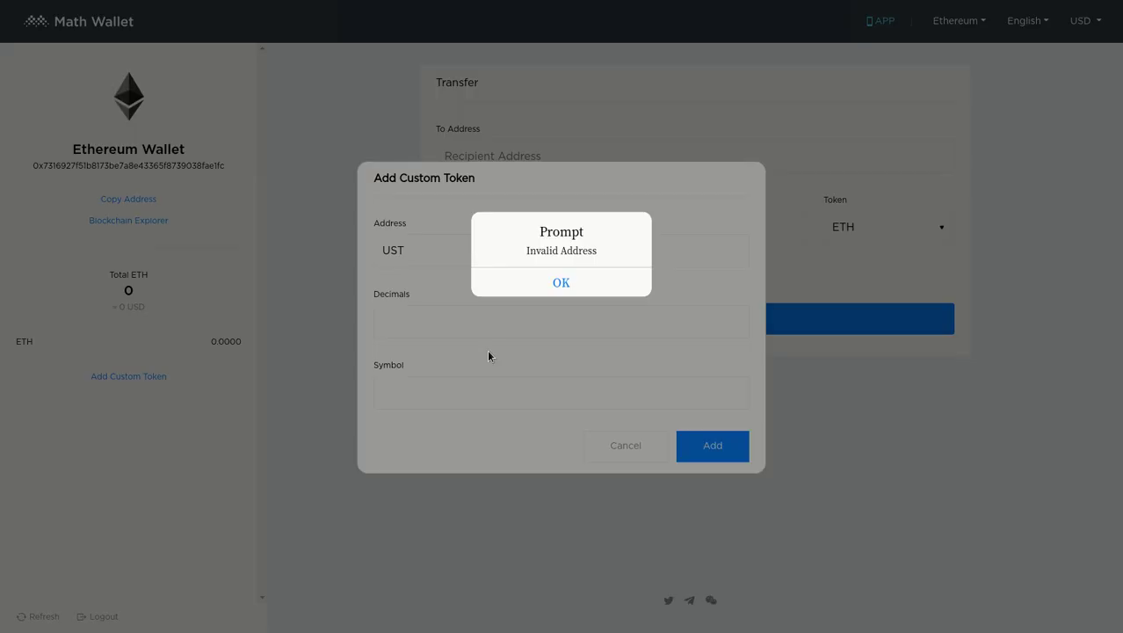
pyautogui.click(561, 283)
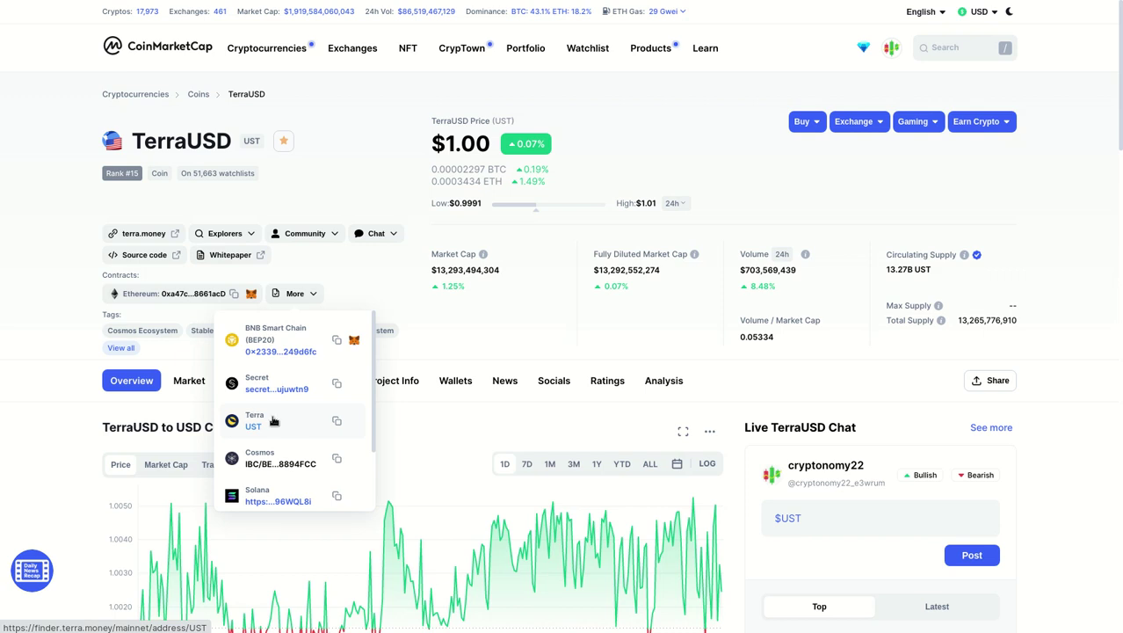
# Look through TerraUSD's contract addresses for the other networks on CoinMarketCap.
pyautogui.scroll(-2, 275, 420)
pyautogui.scroll(-1, 295, 408)
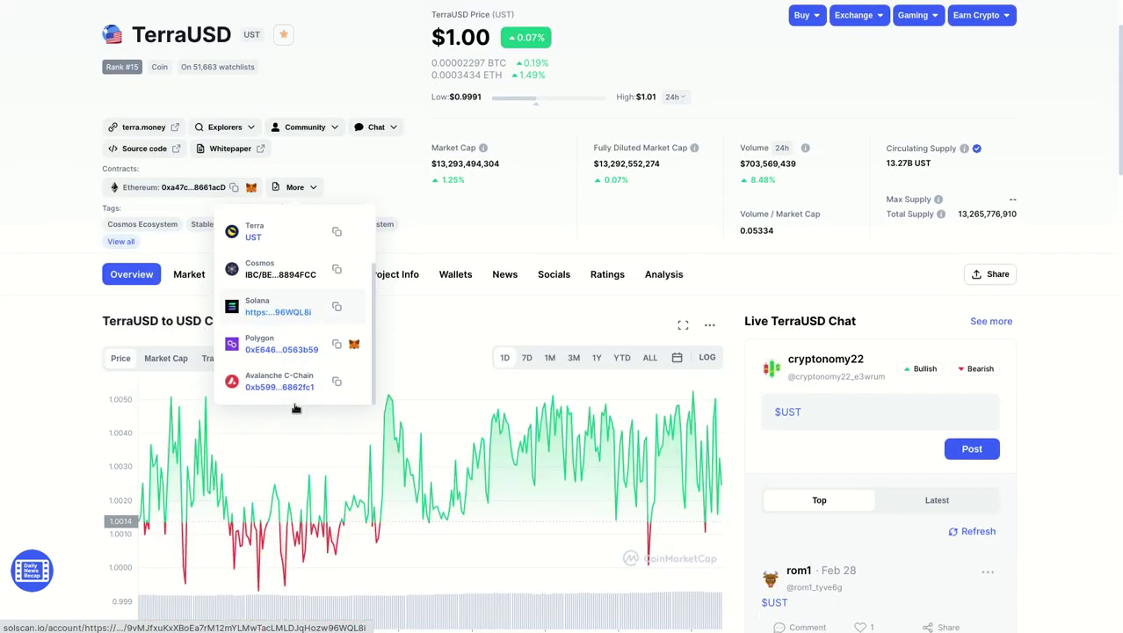
pyautogui.scroll(2, 320, 374)
pyautogui.scroll(1, 320, 371)
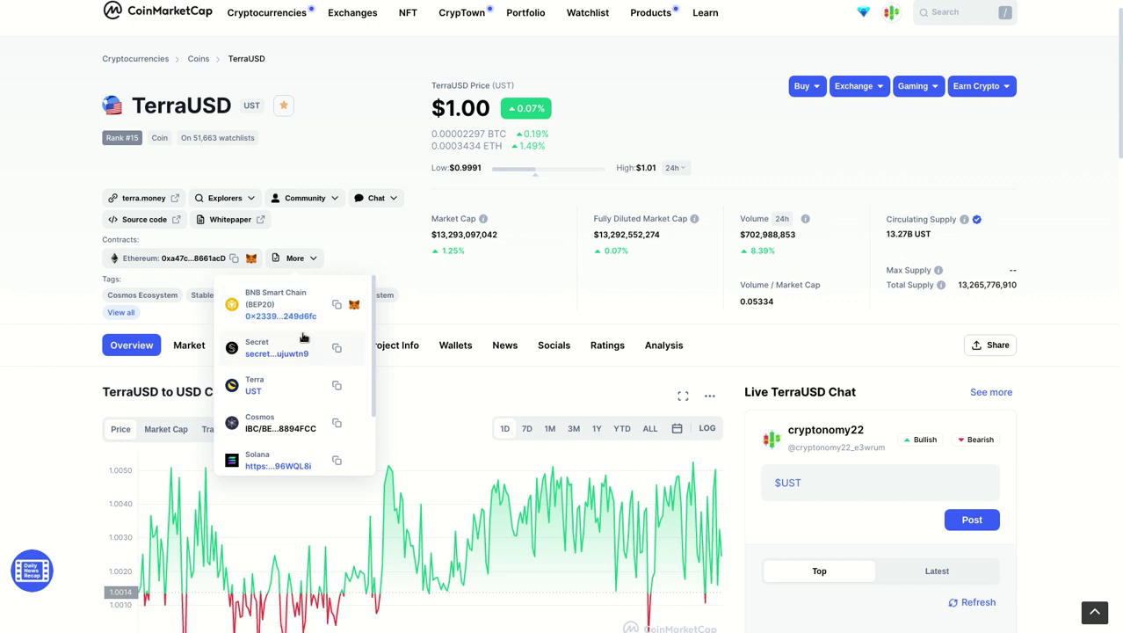
pyautogui.scroll(-2, 330, 346)
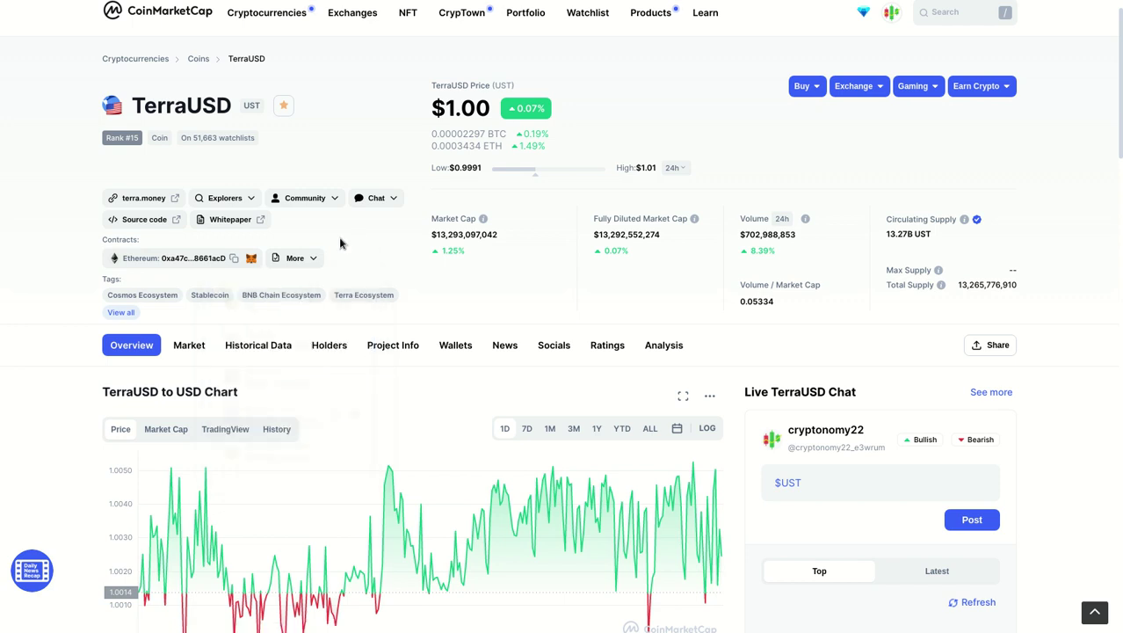
# Copy TerraUSD's Ethereum contract address from CoinMarketCap and add it as a custom token to the Ethereum wallet in Math Wallet.
pyautogui.click(233, 258)
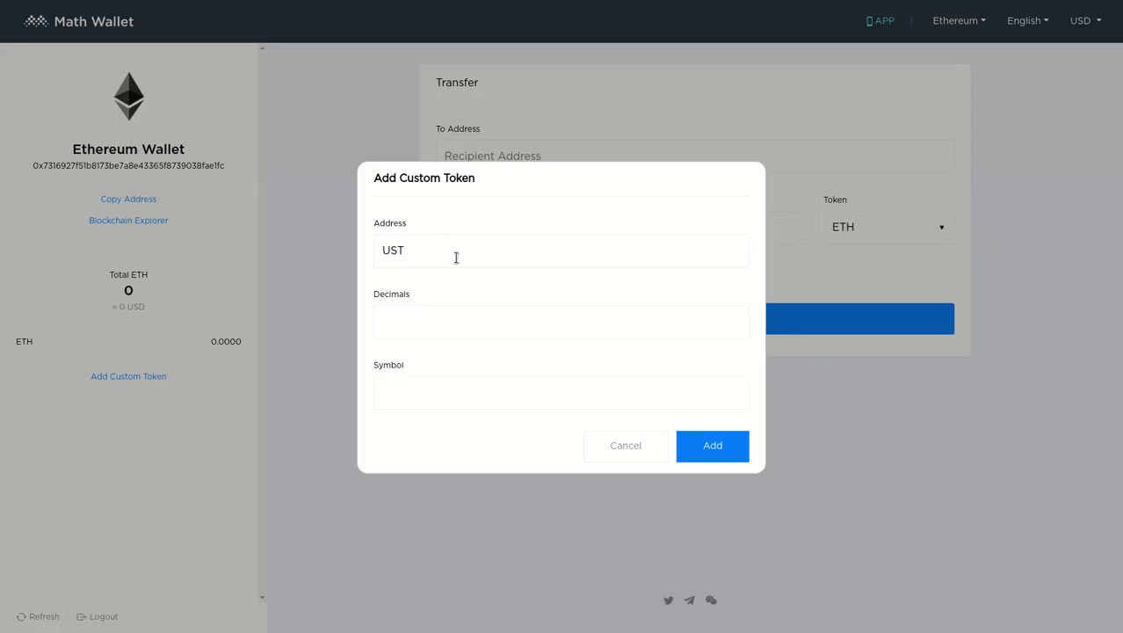
pyautogui.press('BackSpace')
pyautogui.press('BackSpace')
pyautogui.press('BackSpace')
pyautogui.hotkey('ctrl', 'v')
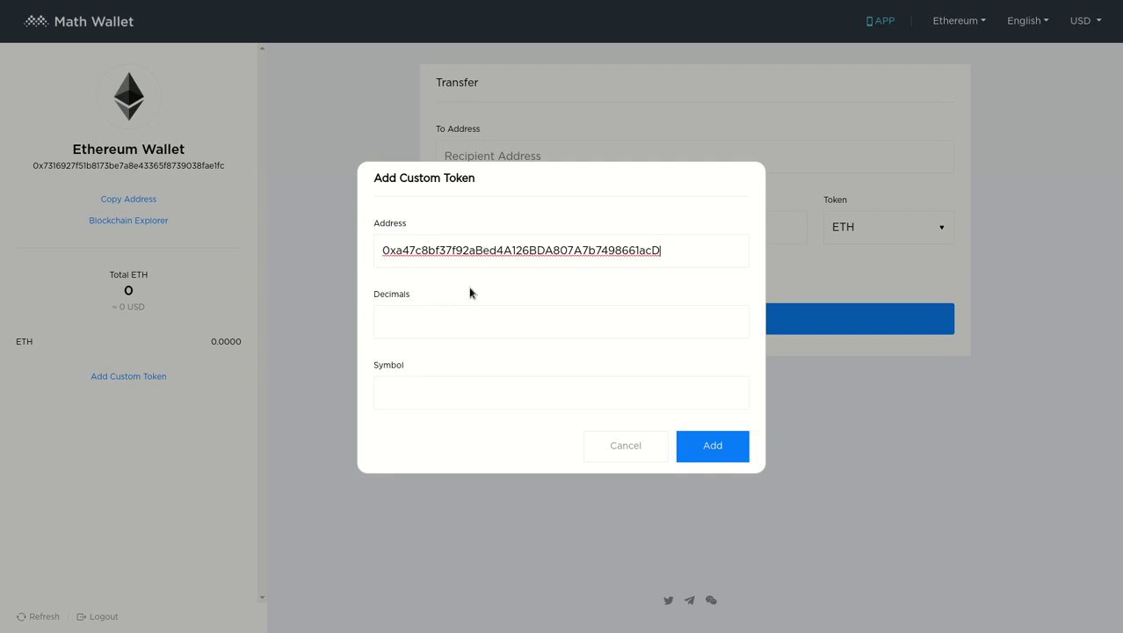
pyautogui.click(717, 447)
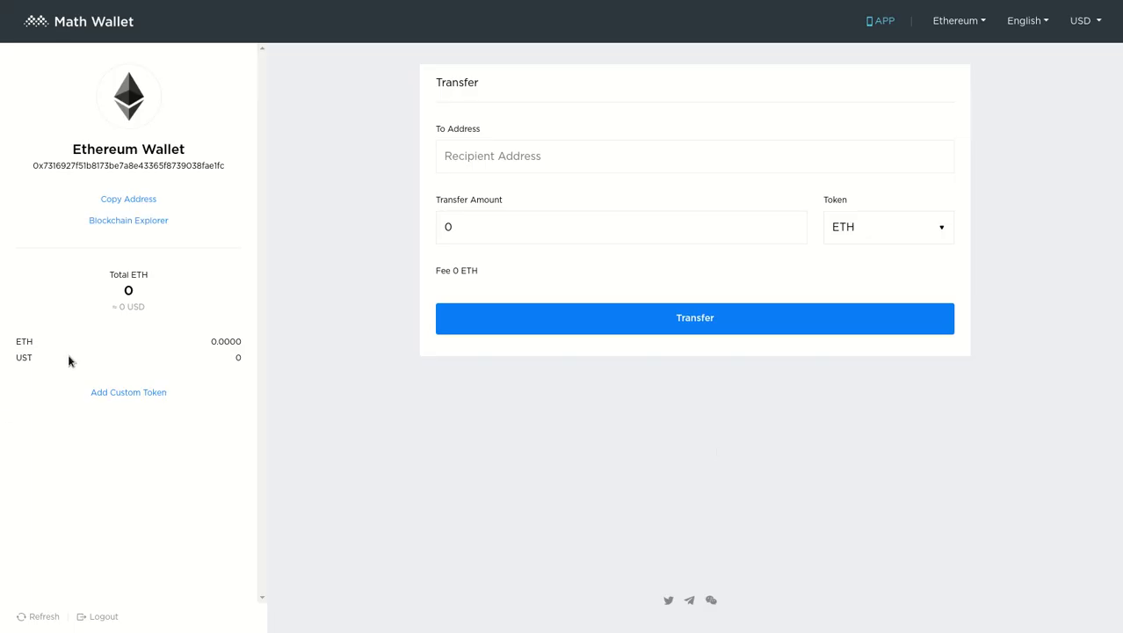
pyautogui.doubleClick(24, 357)
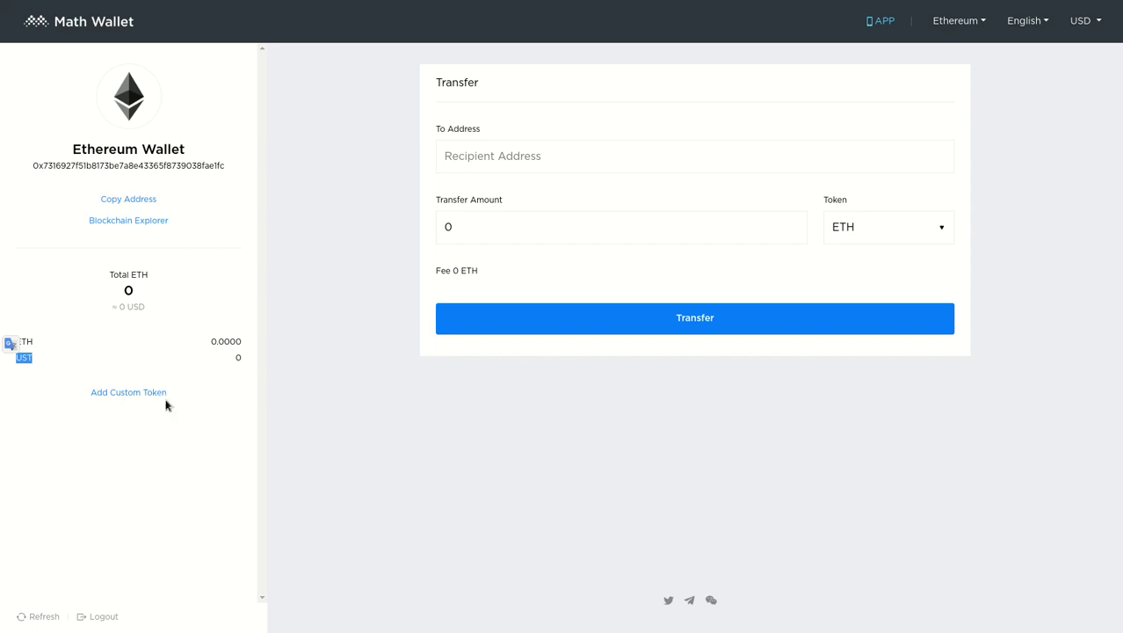
# Change the wallet's network to OasisNetwork and log in through the Math Wallet browser extension.
pyautogui.click(965, 25)
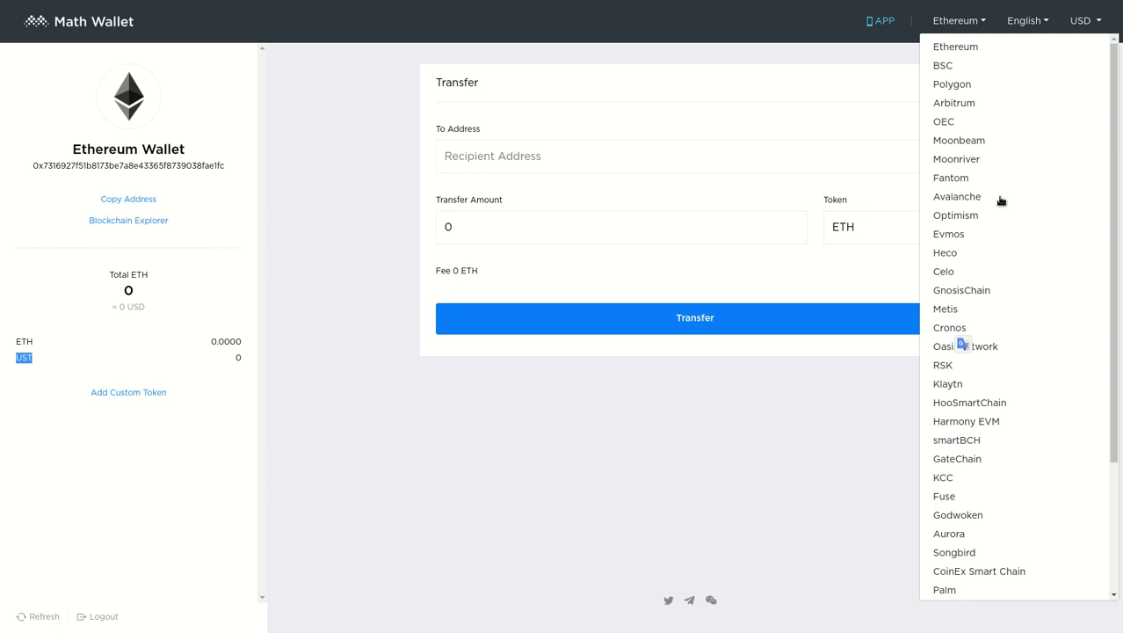
pyautogui.click(987, 348)
pyautogui.click(987, 346)
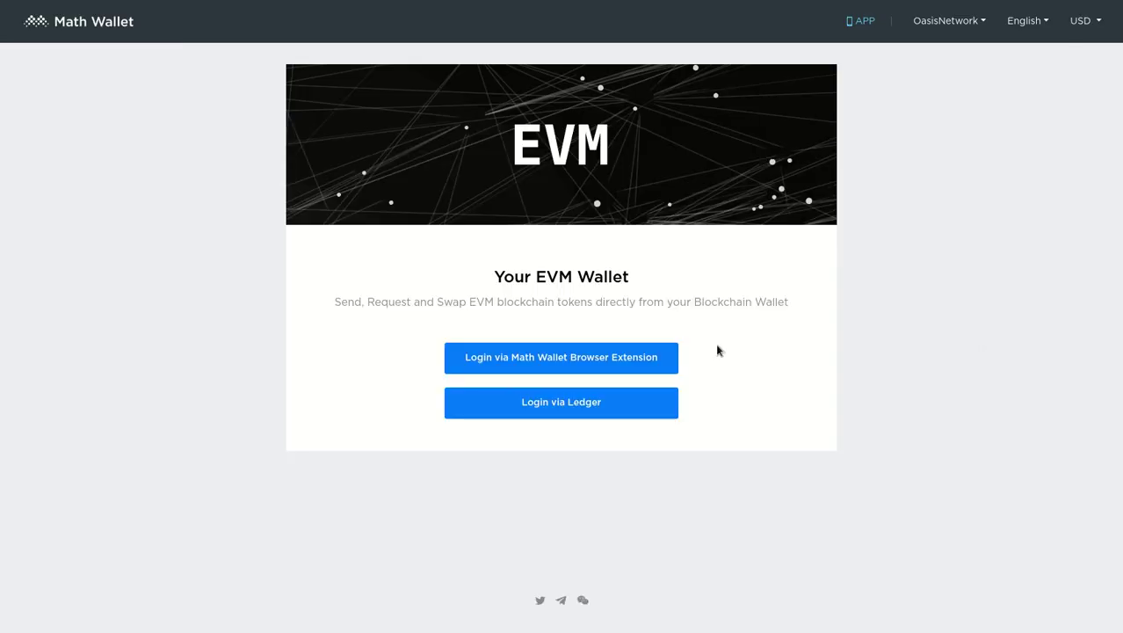
pyautogui.click(602, 361)
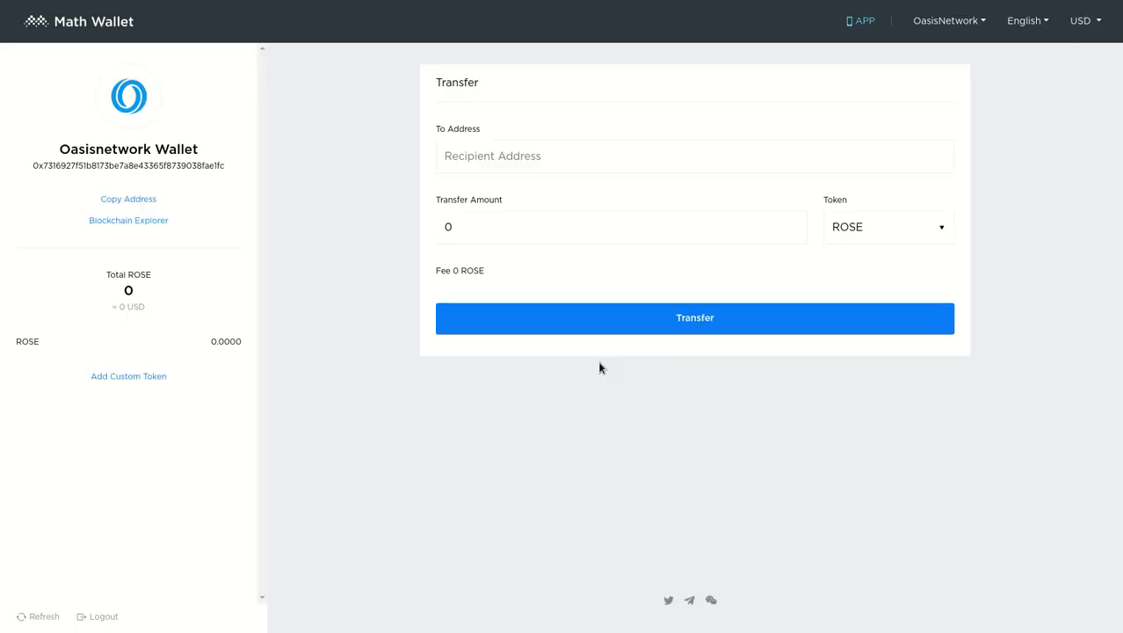
# Try to add a custom token to the Oasis wallet with TerraUSD's Ethereum contract address, then clear the entry.
pyautogui.click(127, 380)
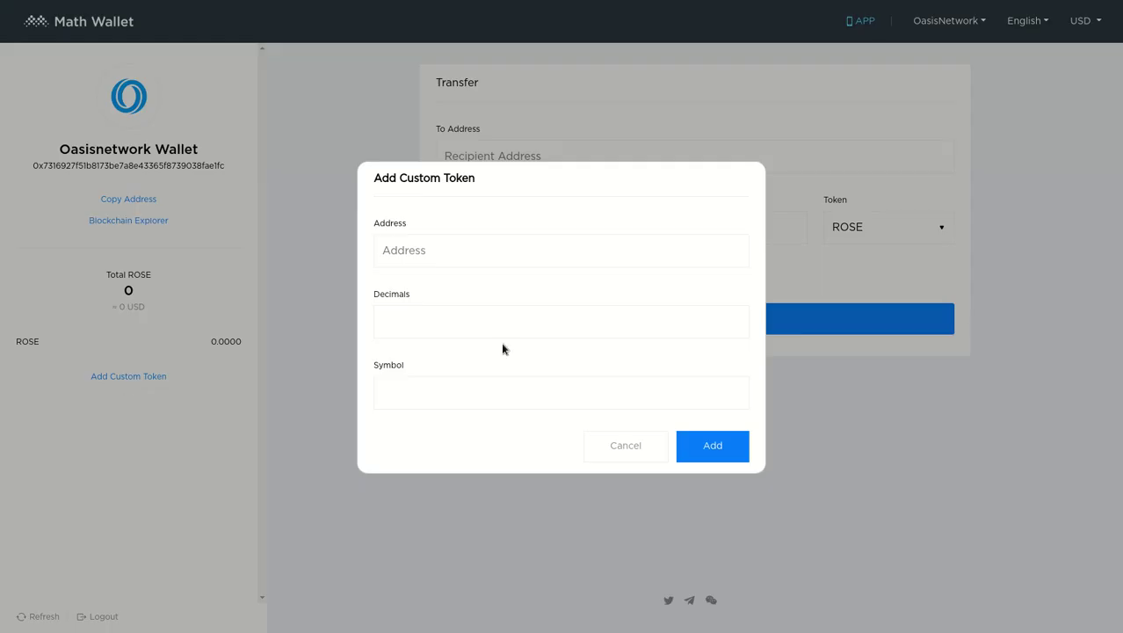
pyautogui.click(430, 250)
pyautogui.hotkey('ctrl', 'v')
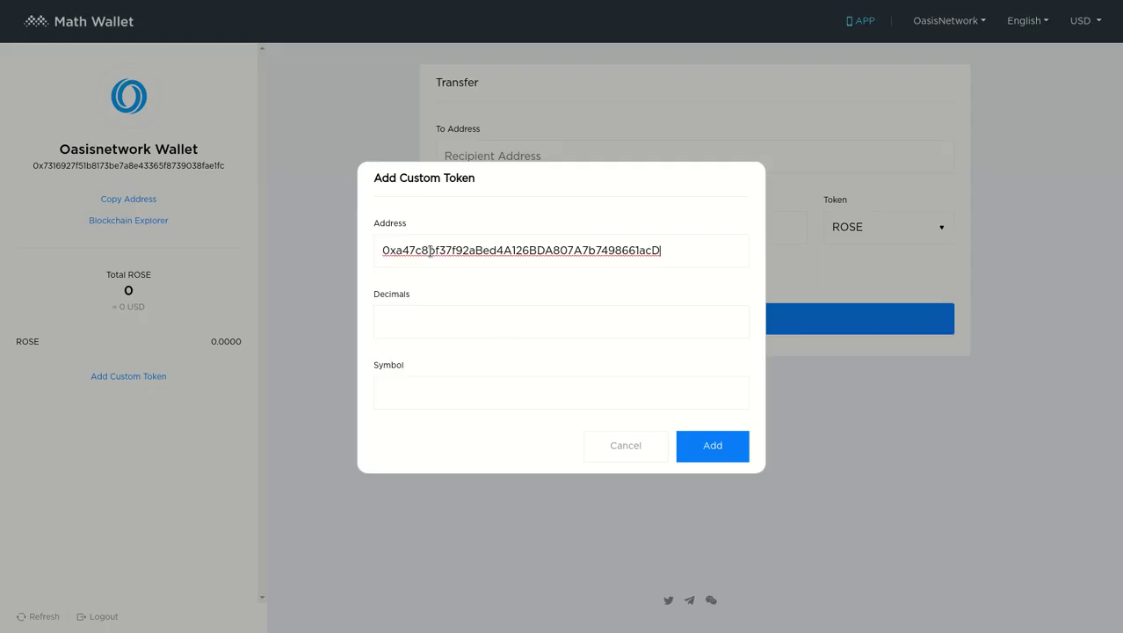
pyautogui.click(467, 323)
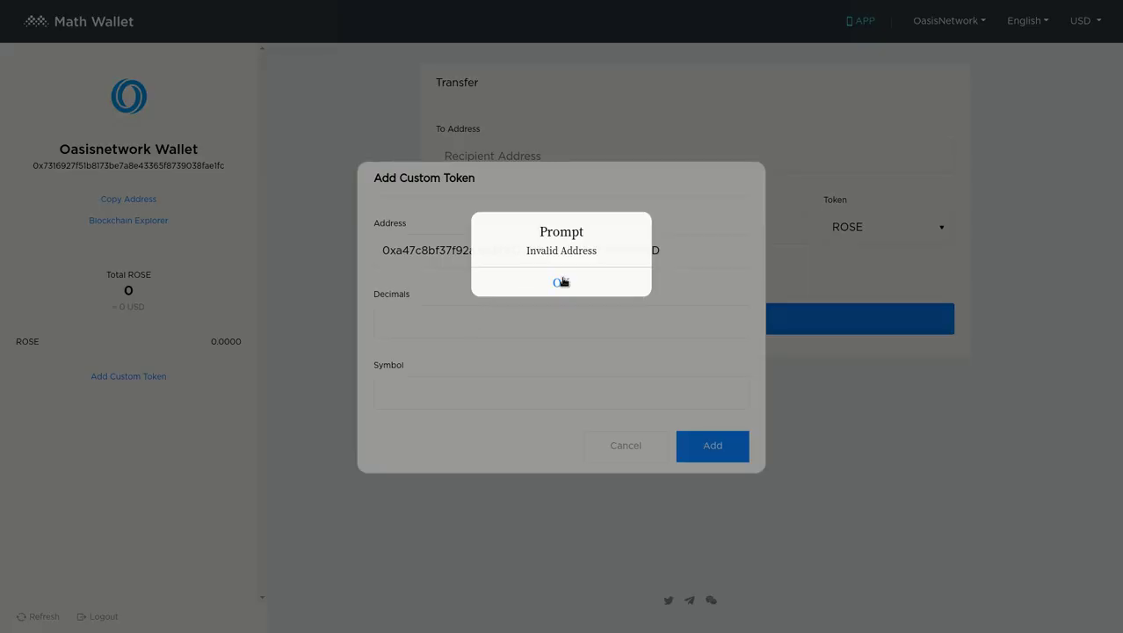
pyautogui.click(560, 281)
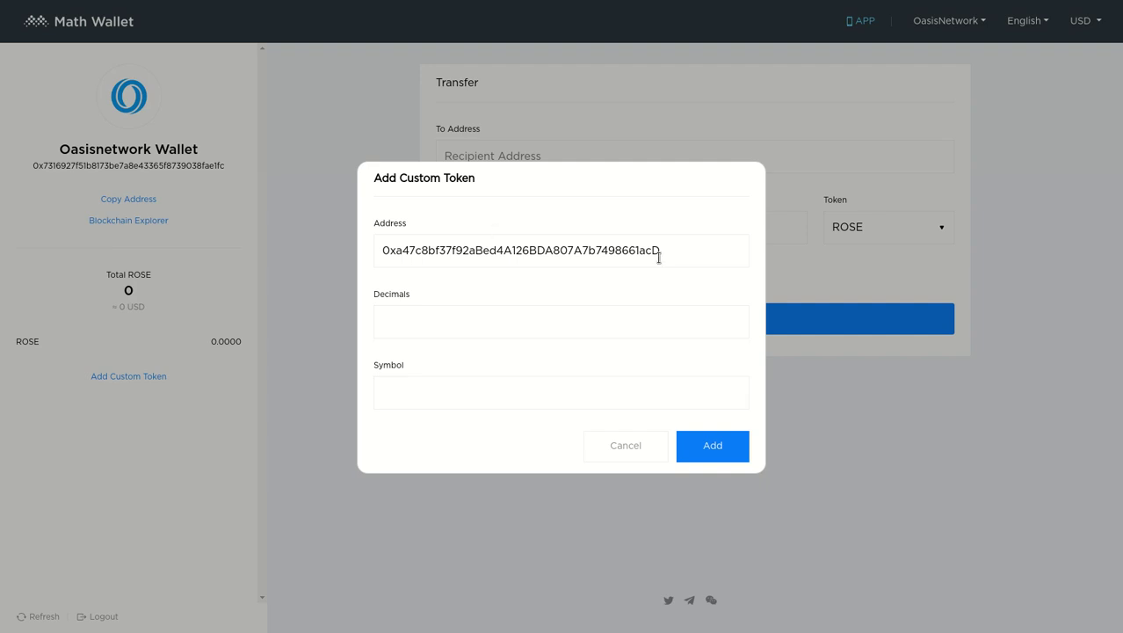
pyautogui.moveTo(675, 251); pyautogui.dragTo(355, 252)
pyautogui.press('BackSpace')
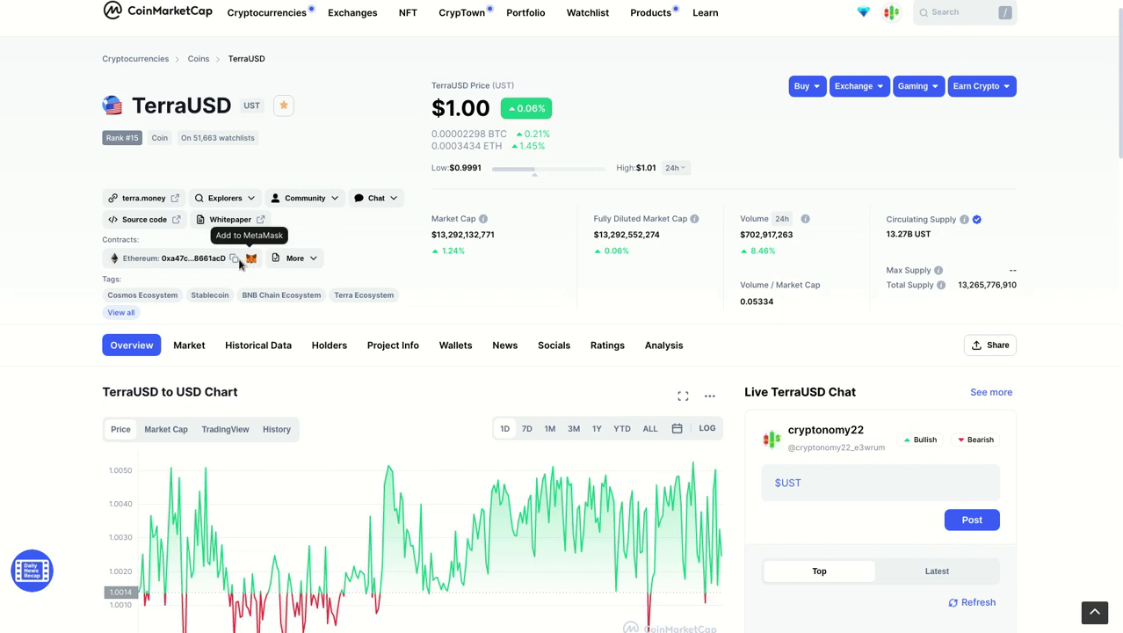
# Copy TerraUSD's Terra contract address from CoinMarketCap, try UST as the Oasis custom token's address, and clear it.
pyautogui.click(310, 258)
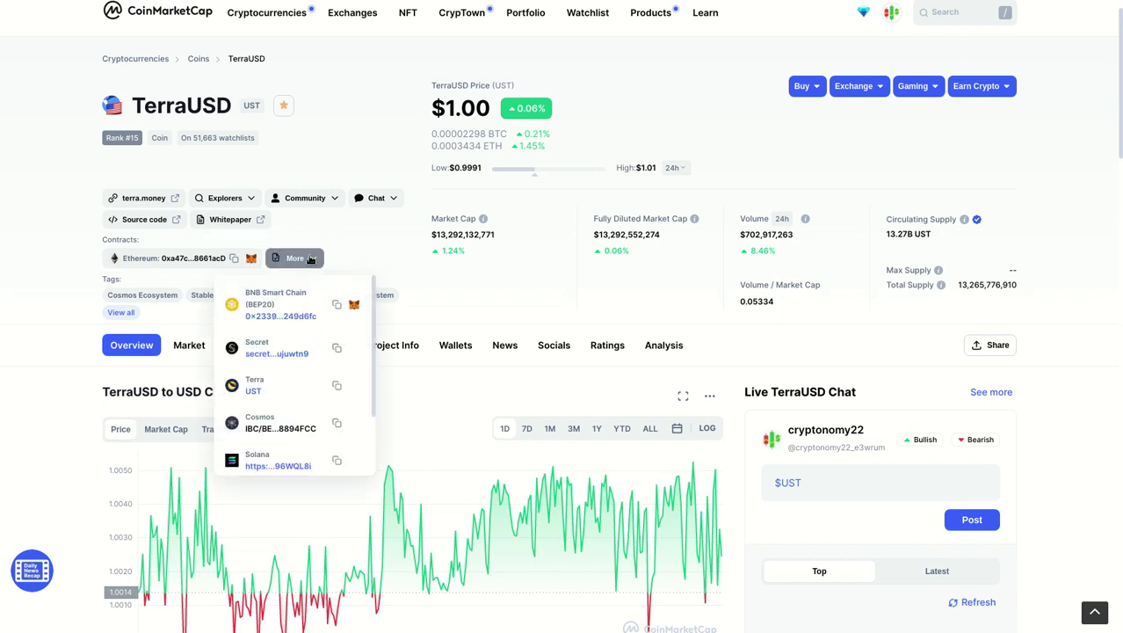
pyautogui.click(337, 387)
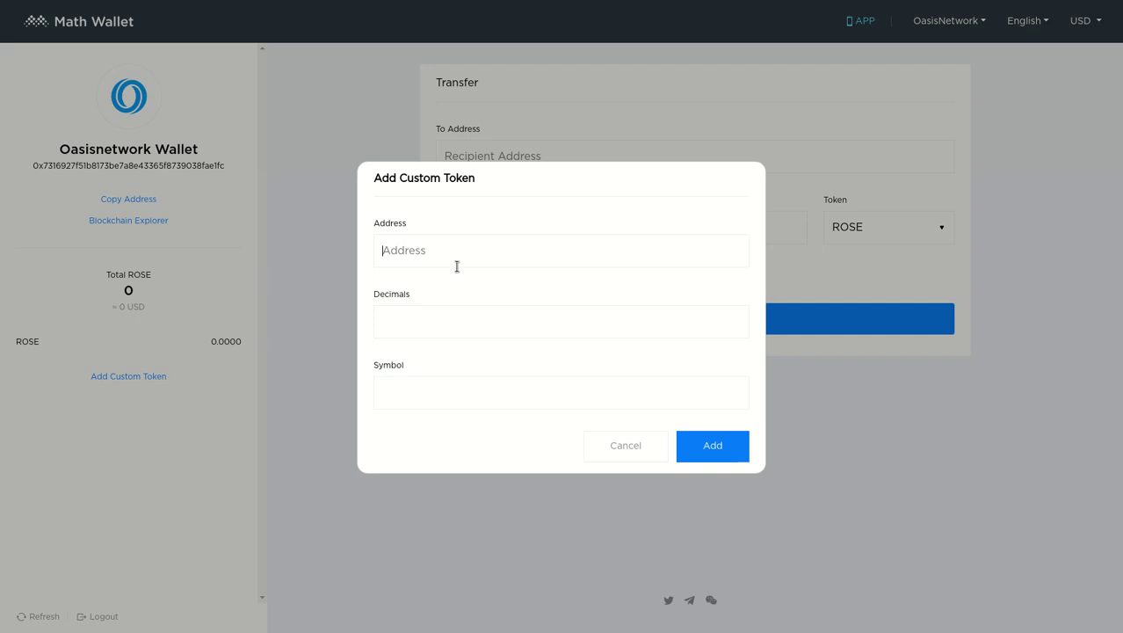
pyautogui.write('UST')
pyautogui.press('Return')
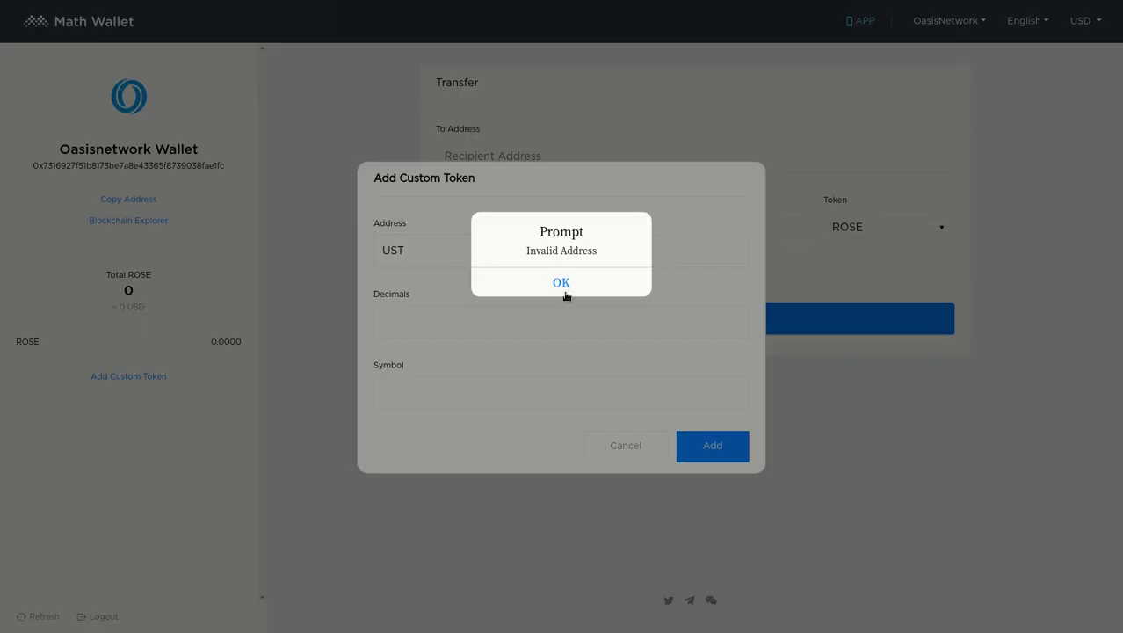
pyautogui.click(567, 293)
pyautogui.moveTo(453, 247); pyautogui.dragTo(306, 252)
pyautogui.press('BackSpace')
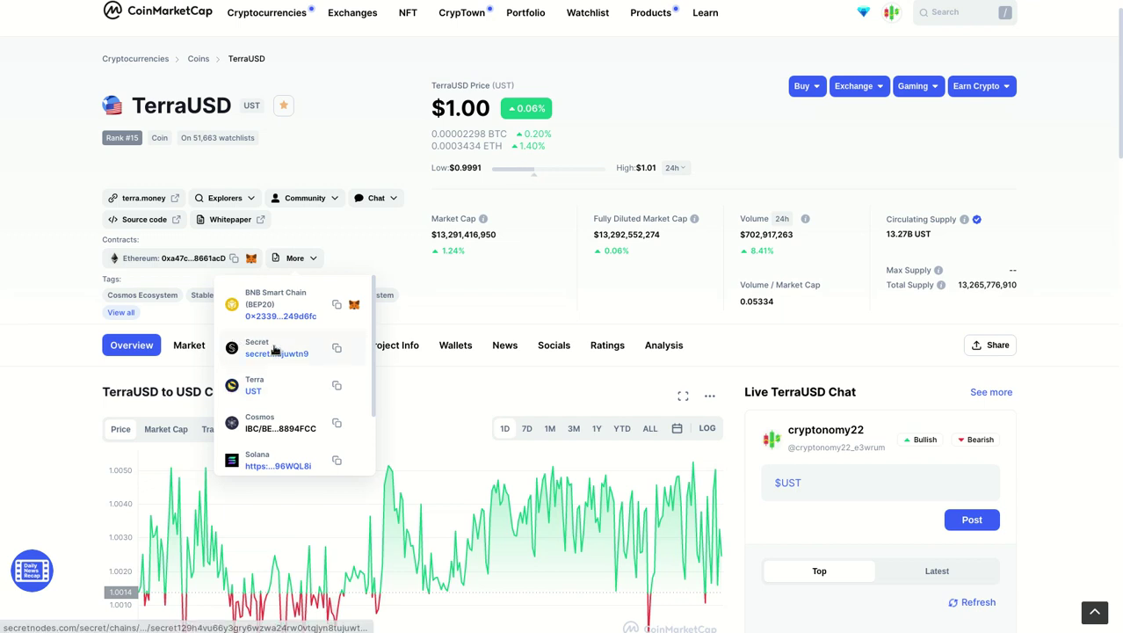
# Check CoinMarketCap's list of TerraUSD contracts for an Oasis network address.
pyautogui.scroll(-1, 291, 355)
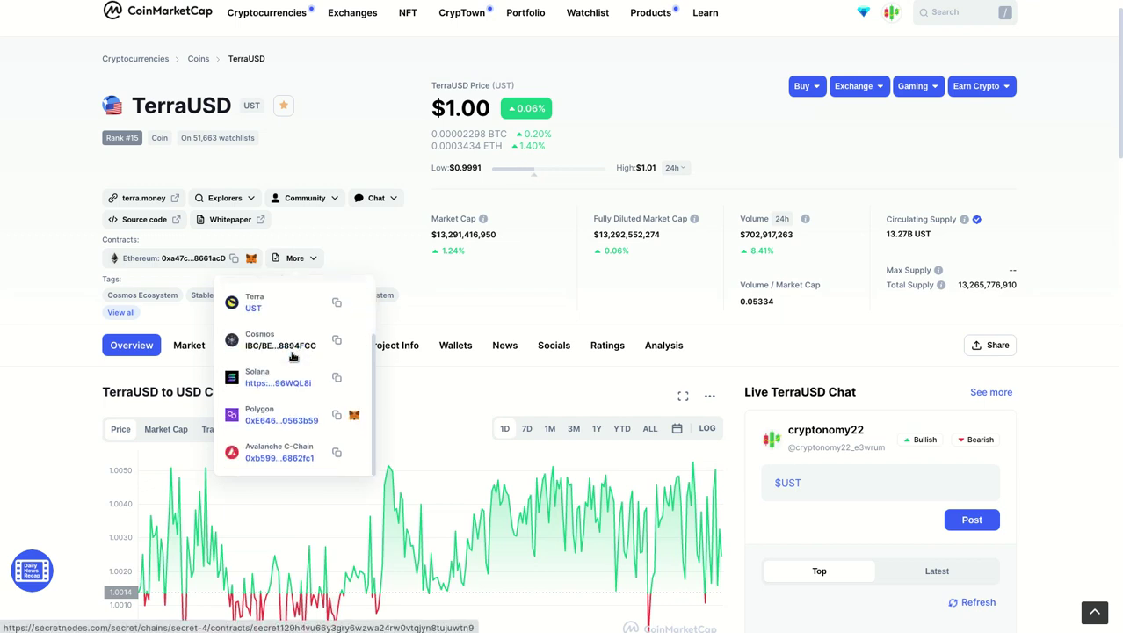
pyautogui.scroll(-1, 292, 356)
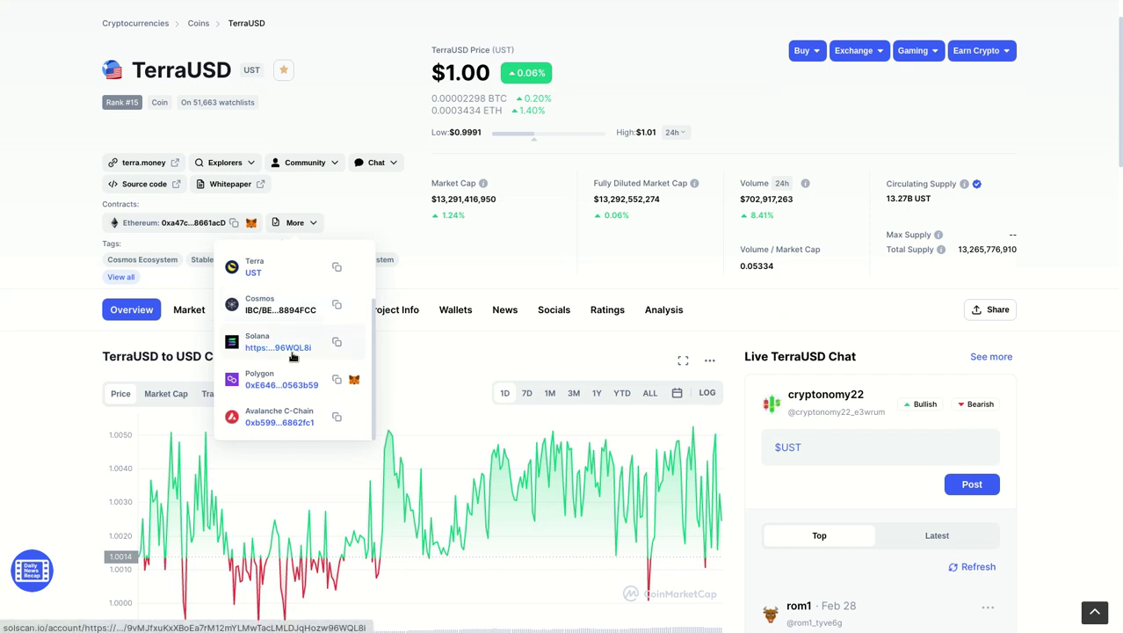
pyautogui.scroll(1, 293, 356)
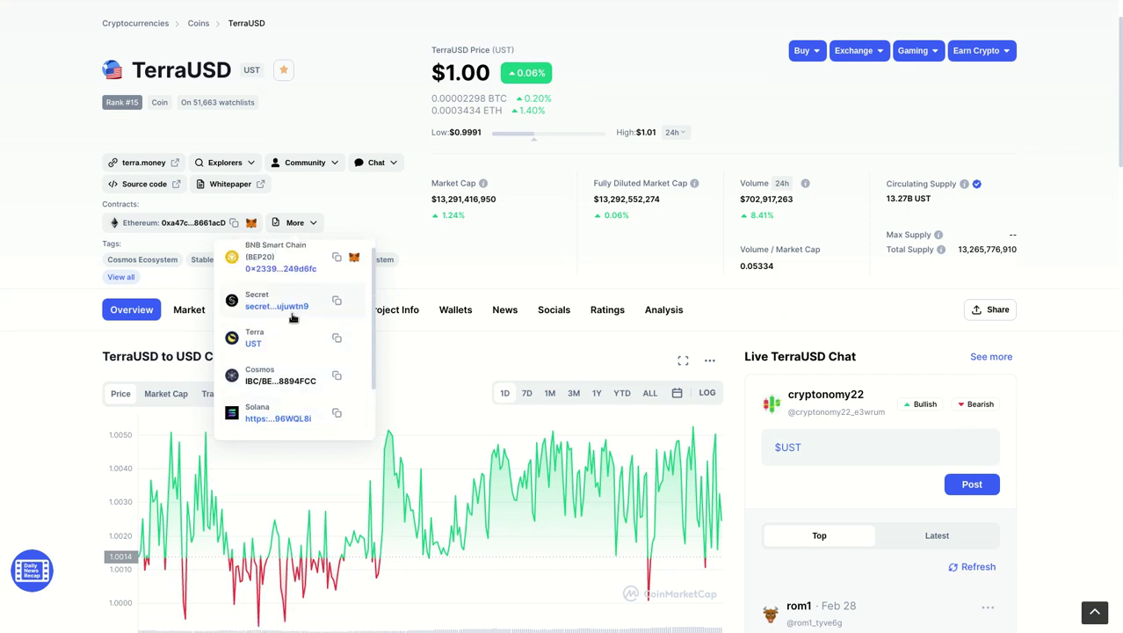
pyautogui.scroll(1, 293, 318)
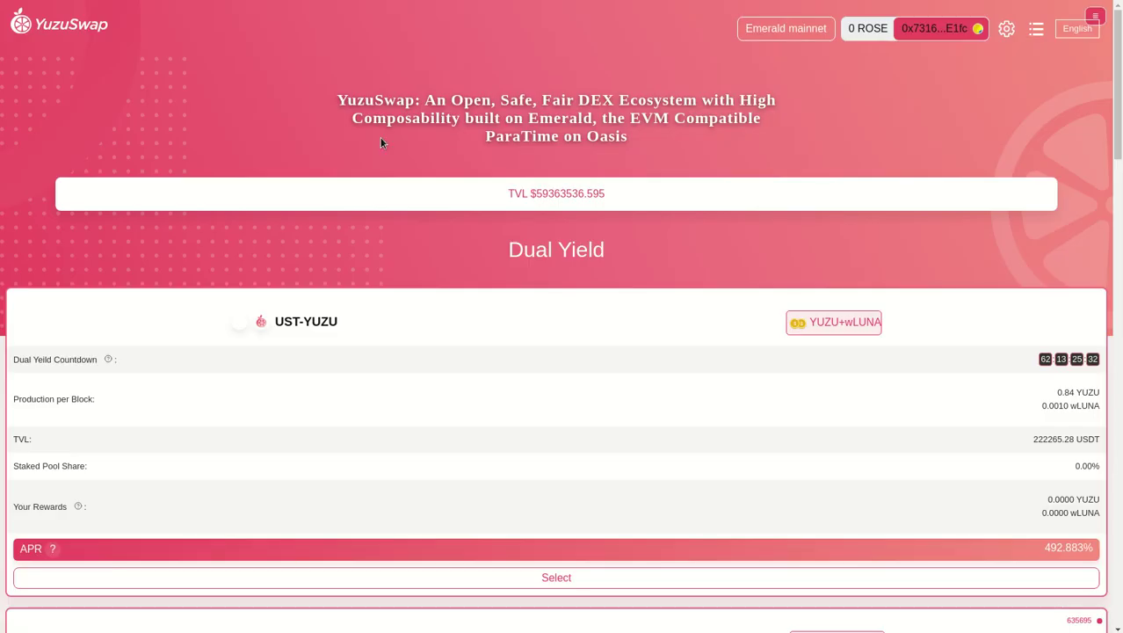
# Open CBridge from YuzuSwap's bridge options and connect the MetaMask wallet to it.
pyautogui.moveTo(1101, 16)
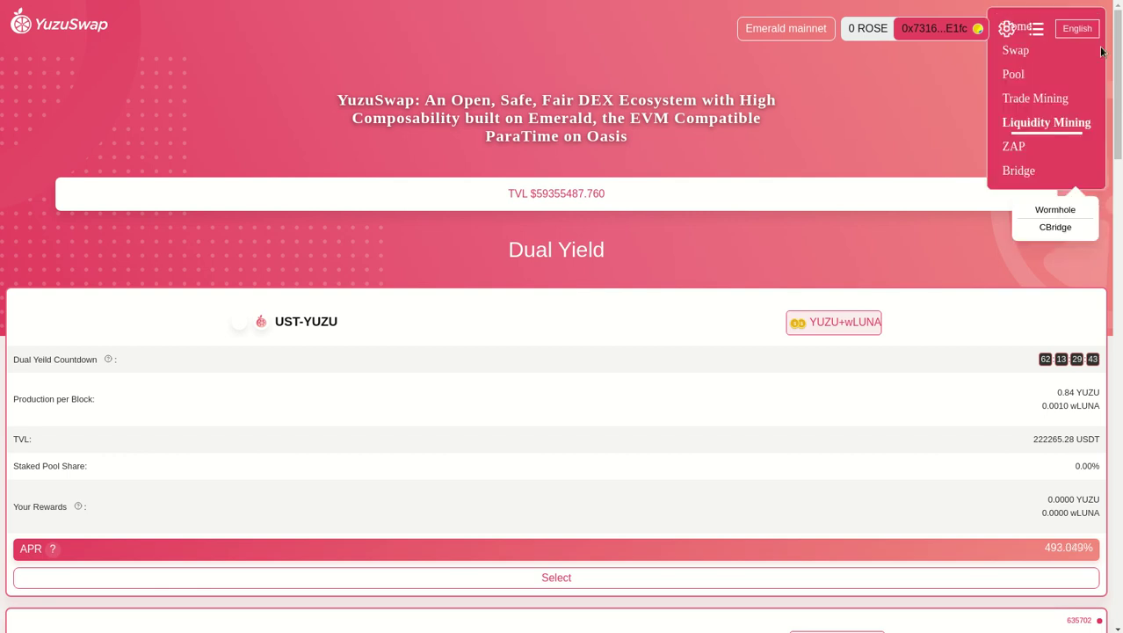
pyautogui.click(1062, 230)
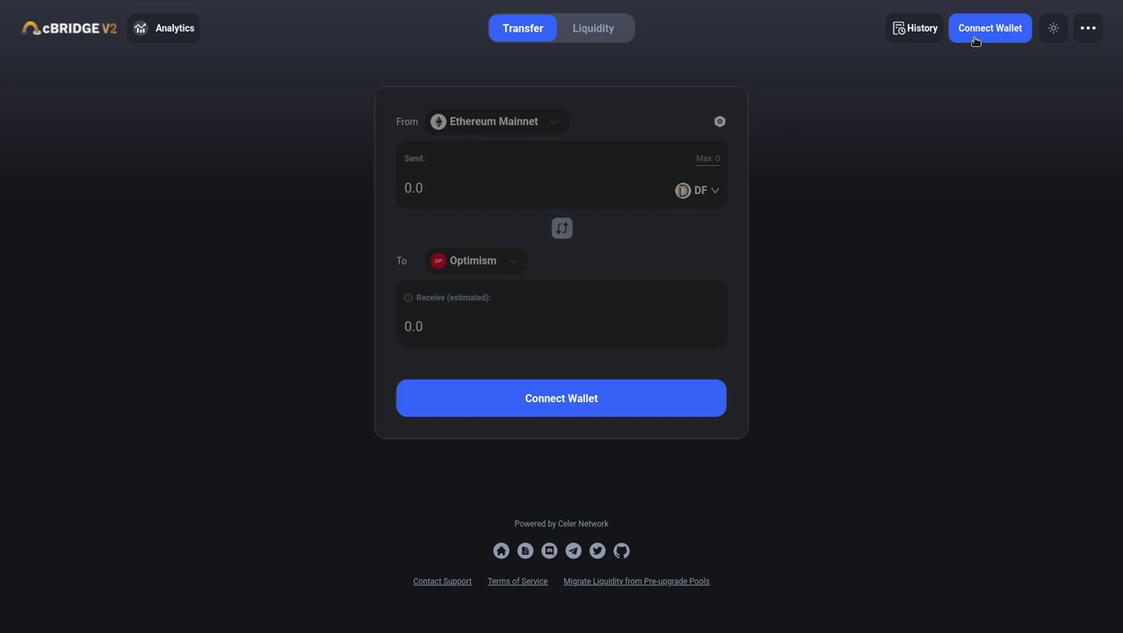
pyautogui.click(1008, 35)
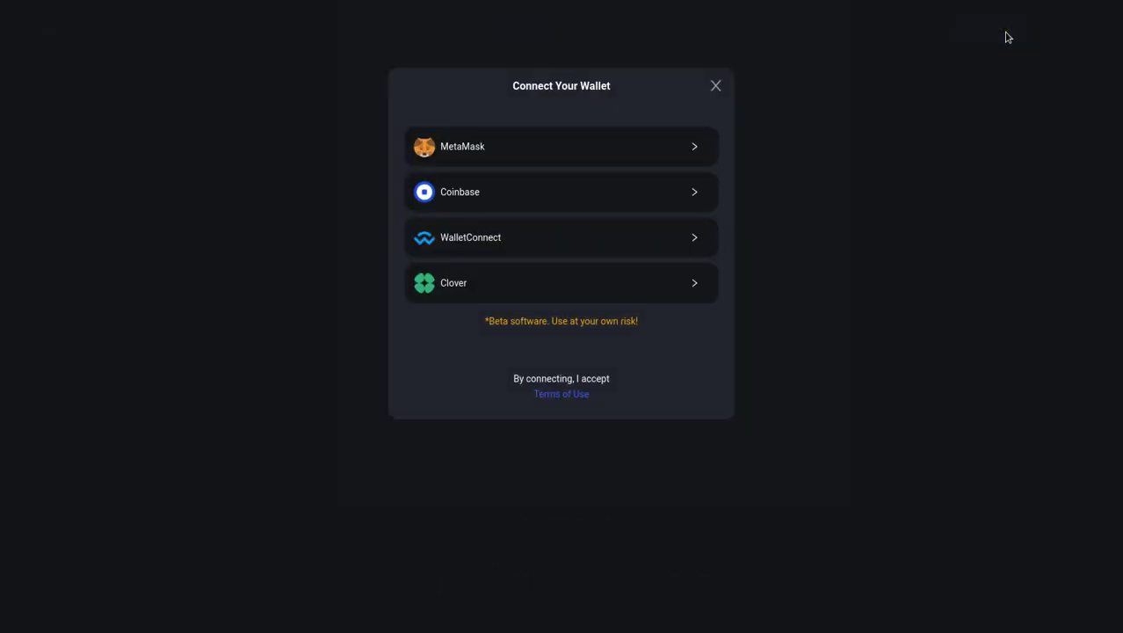
pyautogui.click(476, 151)
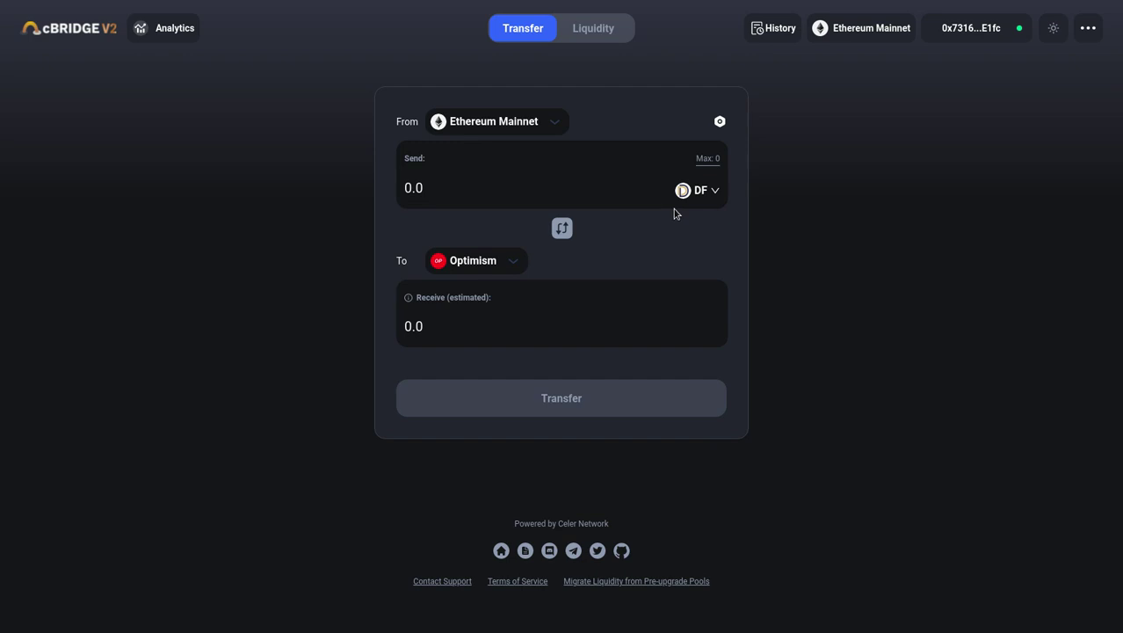
# Examine the source chains offered for a cBridge transfer and close the list without changing the chain.
pyautogui.click(549, 125)
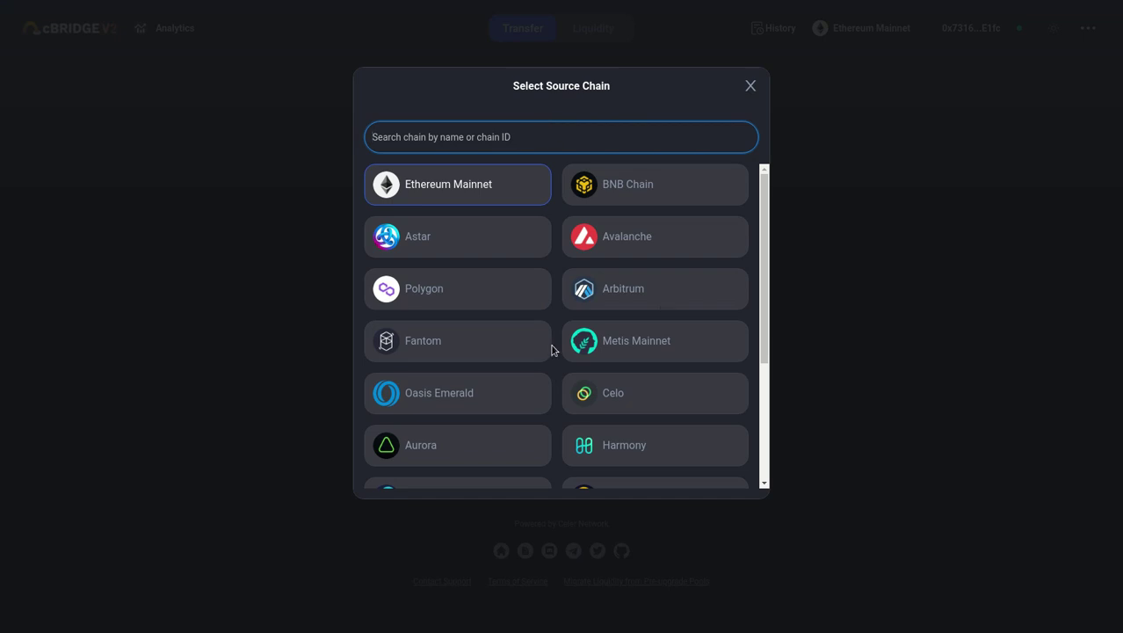
pyautogui.scroll(-1, 571, 344)
pyautogui.scroll(-3, 572, 344)
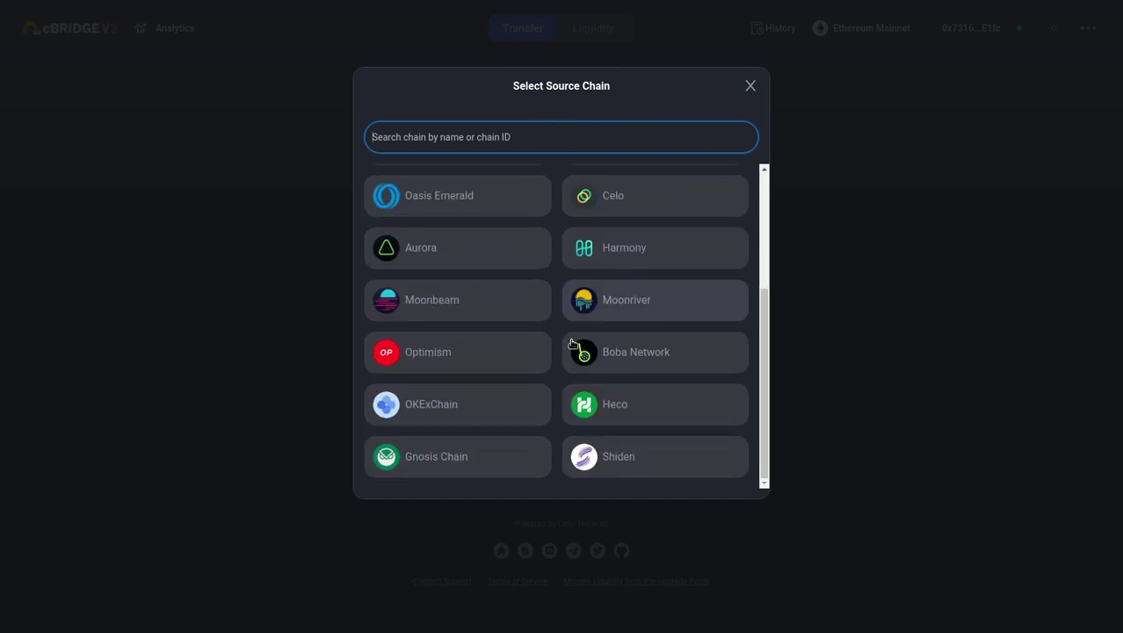
pyautogui.scroll(3, 572, 344)
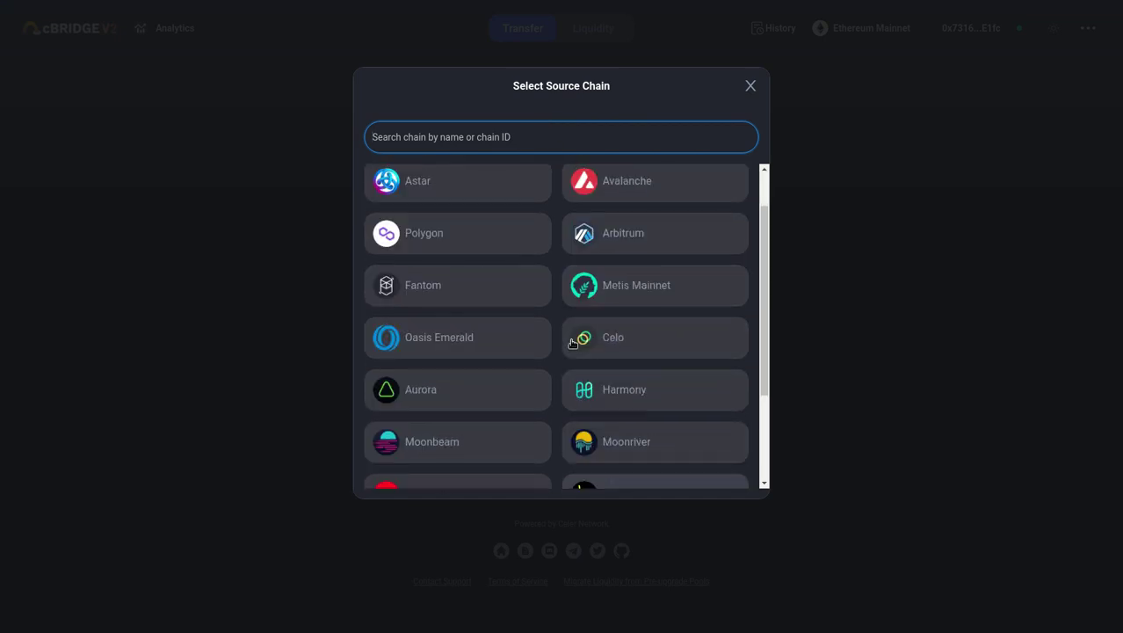
pyautogui.scroll(1, 571, 345)
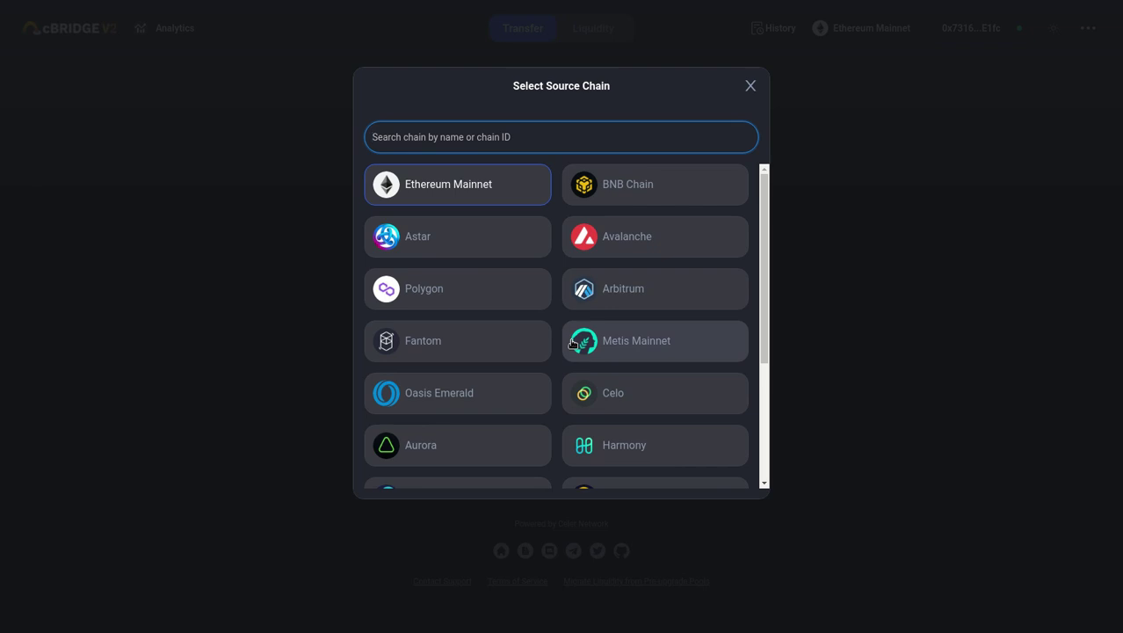
pyautogui.scroll(-3, 571, 345)
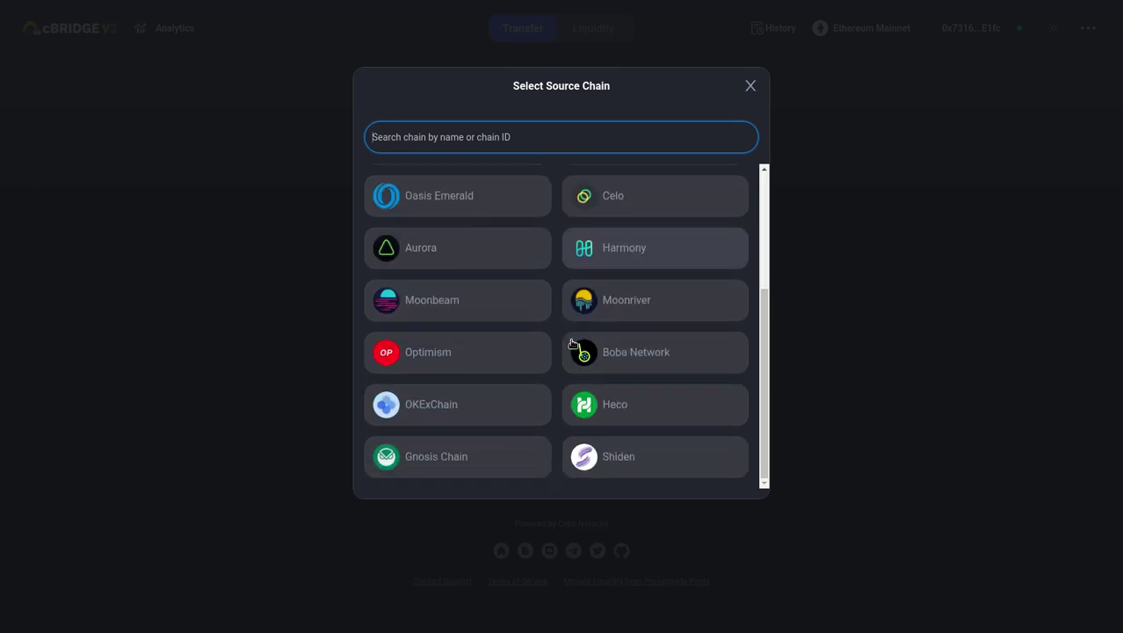
pyautogui.scroll(3, 571, 344)
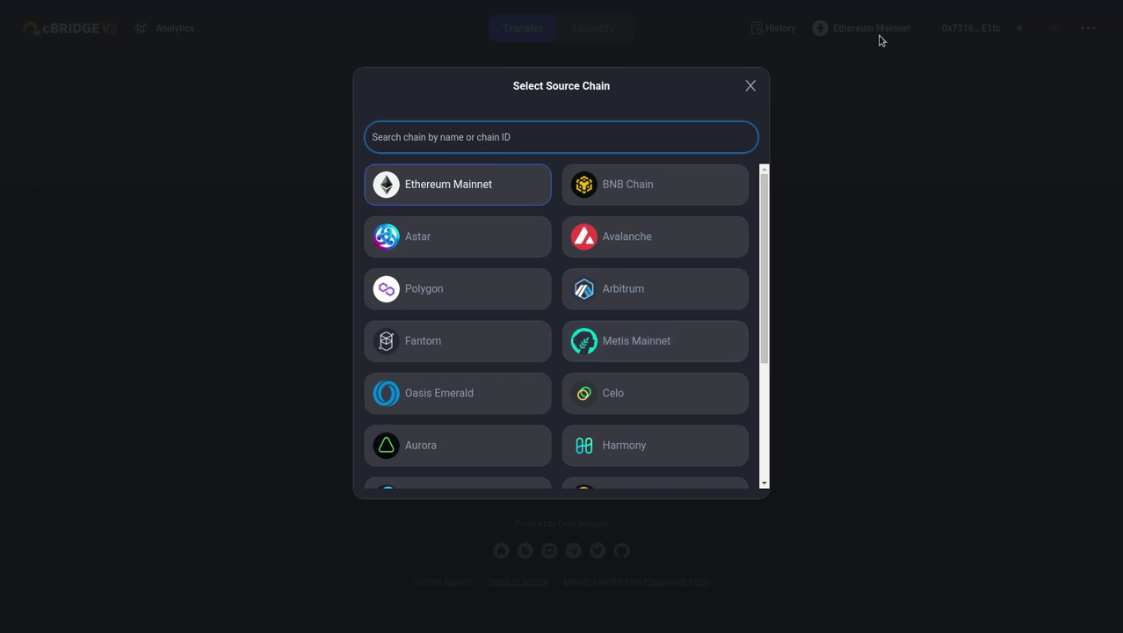
pyautogui.click(752, 87)
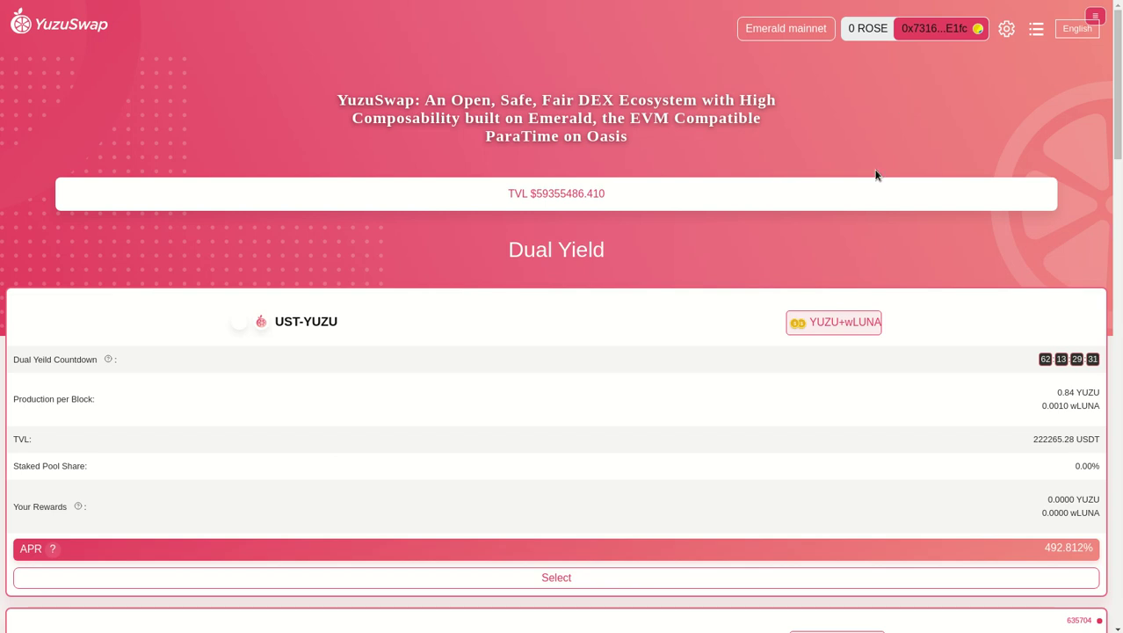
# Return to YuzuSwap's liquidity mining page and review the Dual Yield pools UST-YUZU and wROSE-UST.
pyautogui.scroll(-2, 710, 295)
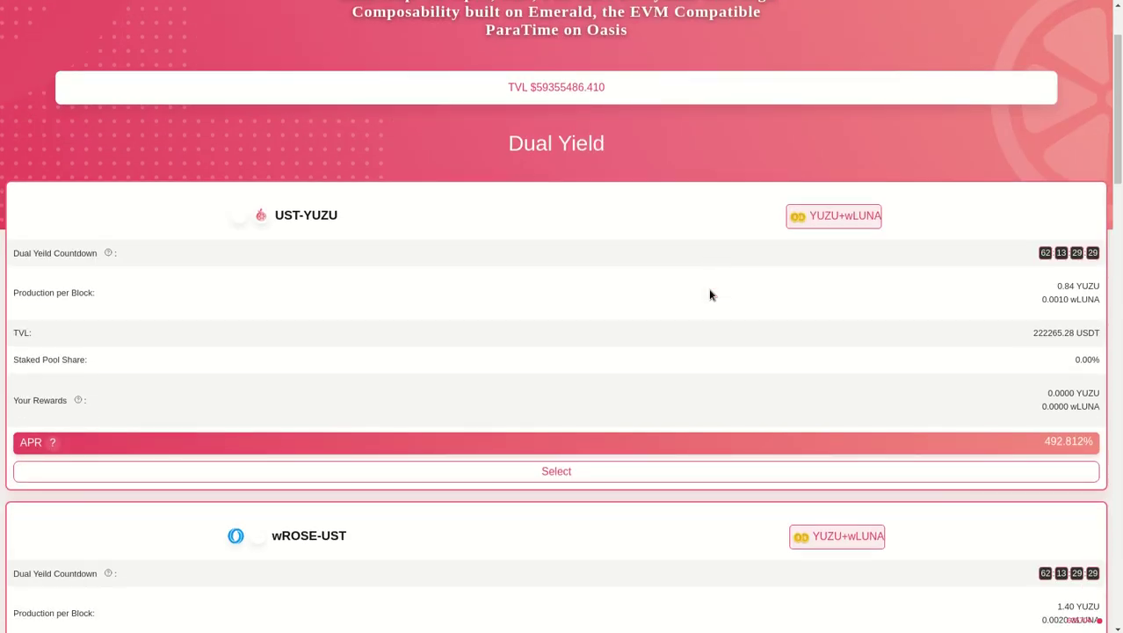
pyautogui.scroll(-1, 711, 293)
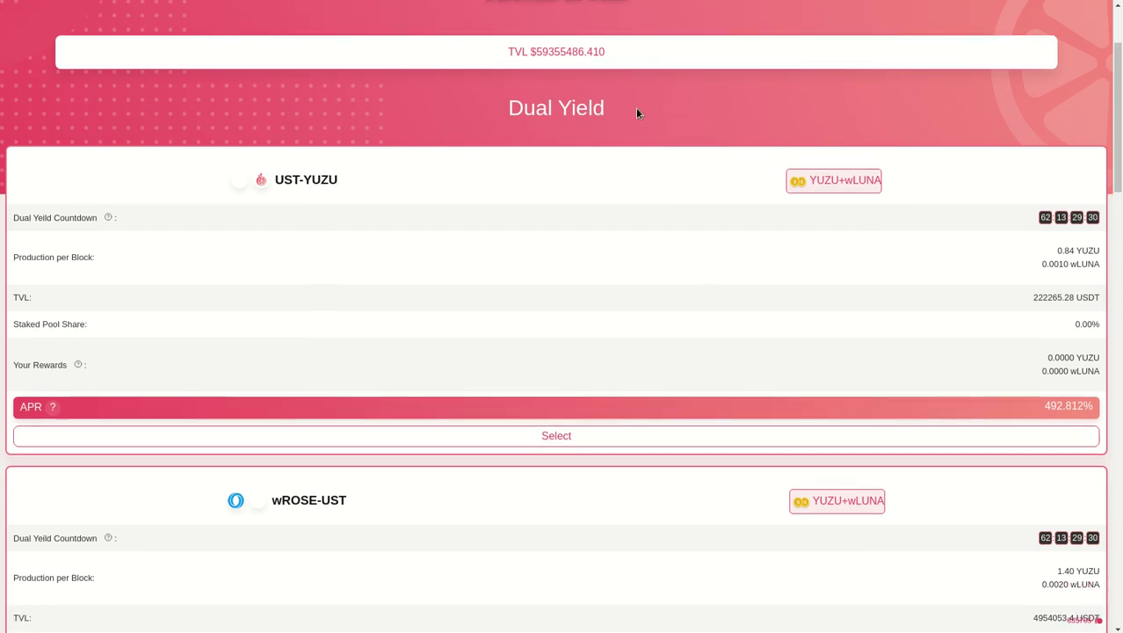
pyautogui.scroll(3, 749, 204)
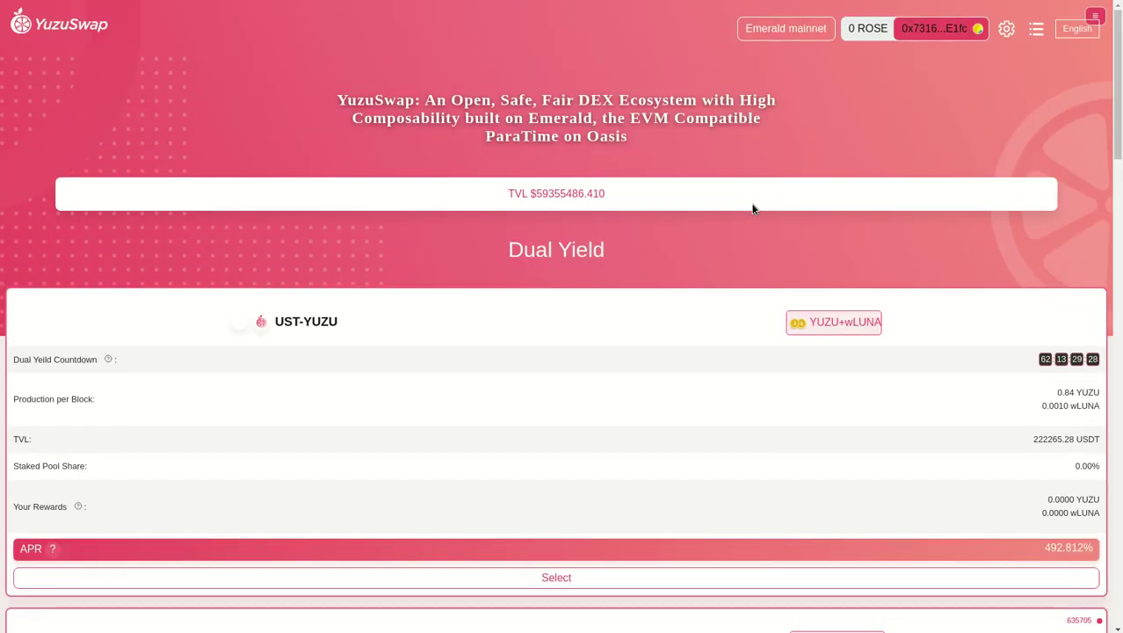
pyautogui.scroll(-5, 752, 209)
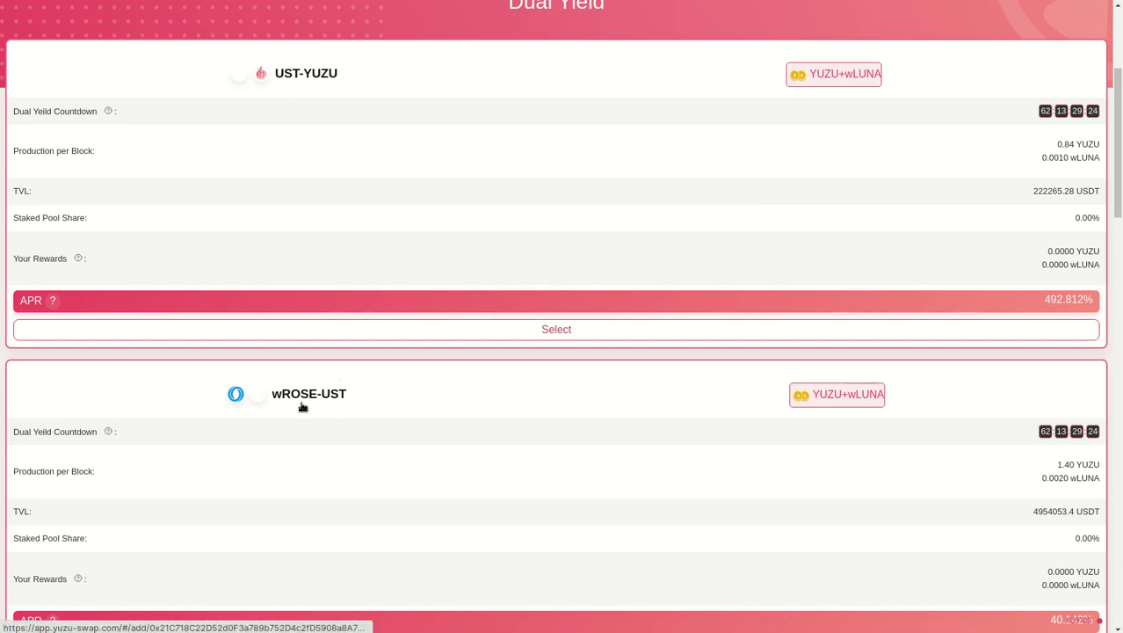
pyautogui.scroll(5, 552, 361)
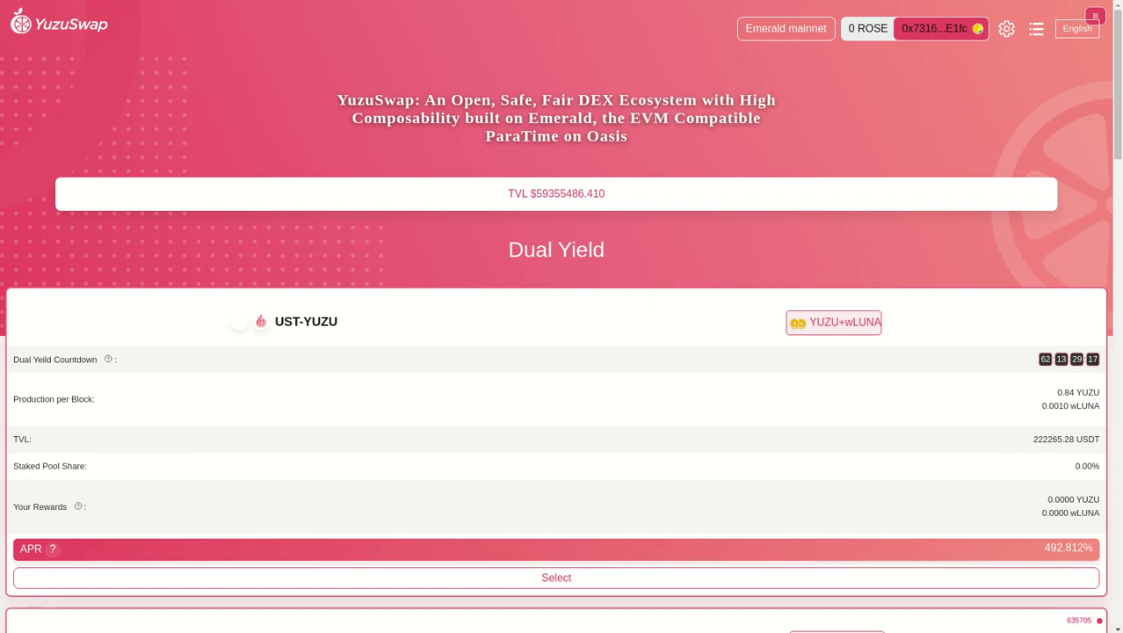
pyautogui.click(1095, 16)
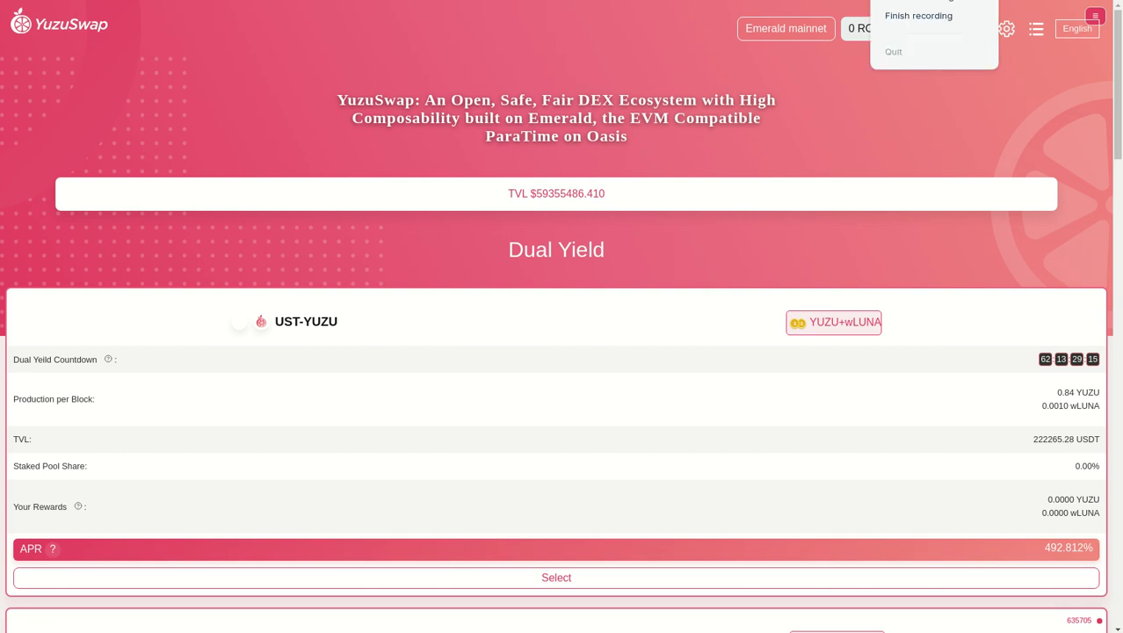